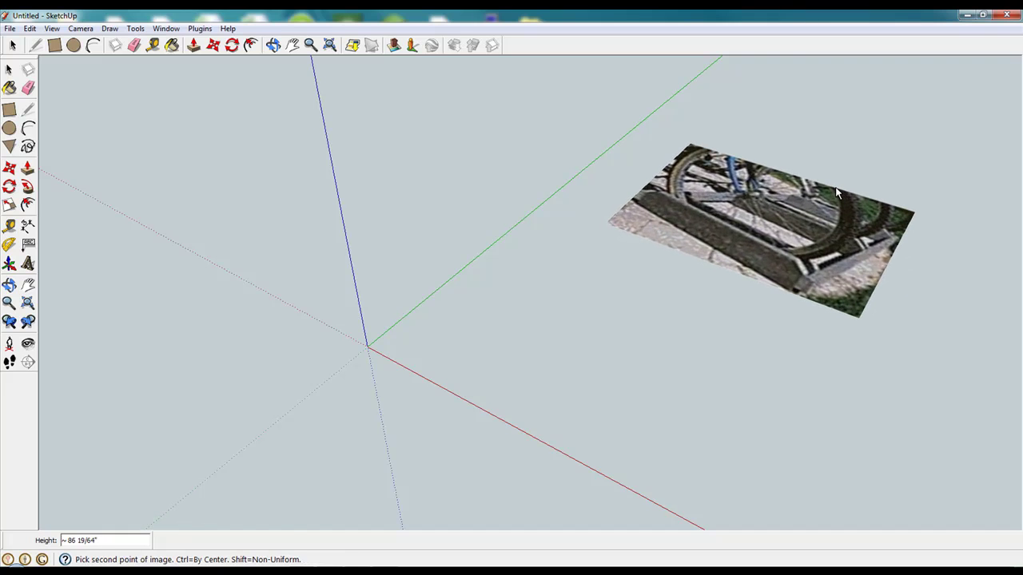
# Place the bicycle rack photo flat on the ground at about 86 inches high.
pyautogui.click(841, 185)
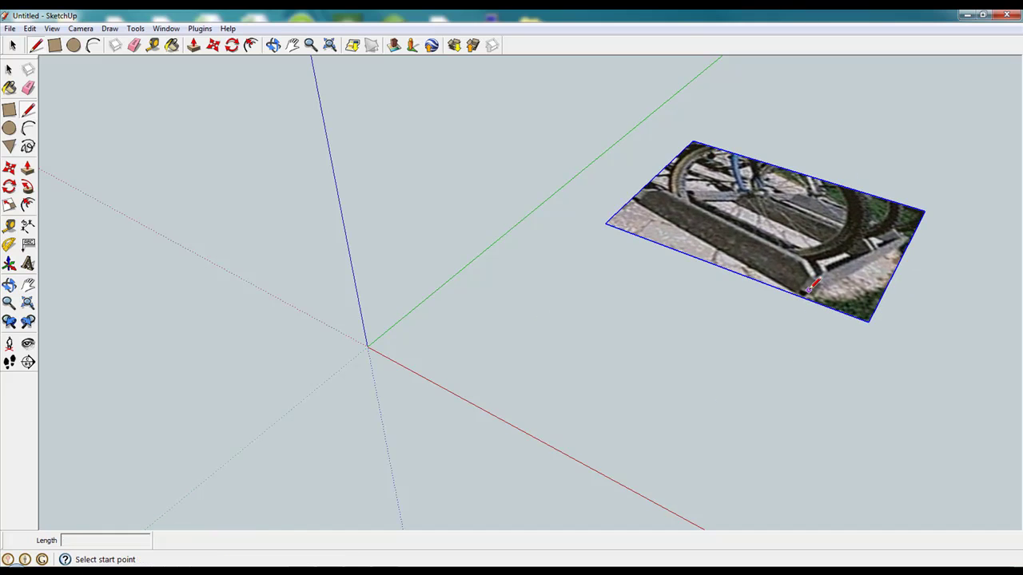
pyautogui.click(55, 44)
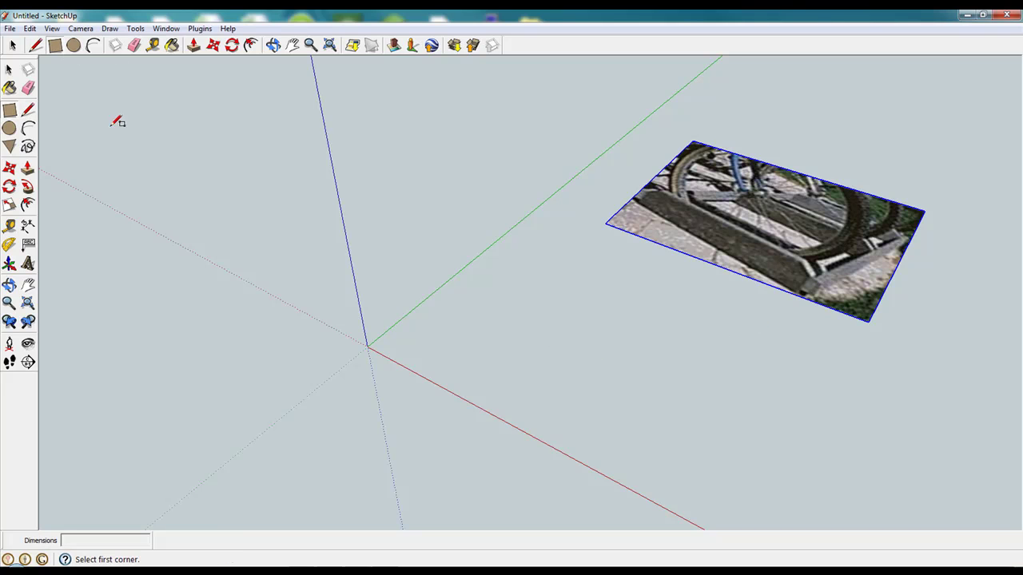
pyautogui.click(542, 352)
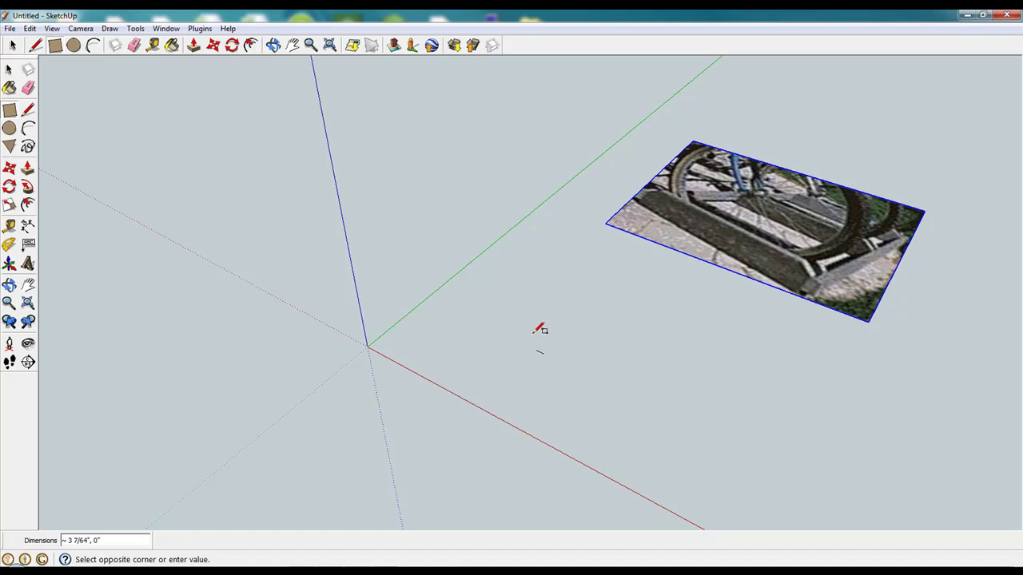
pyautogui.click(532, 314)
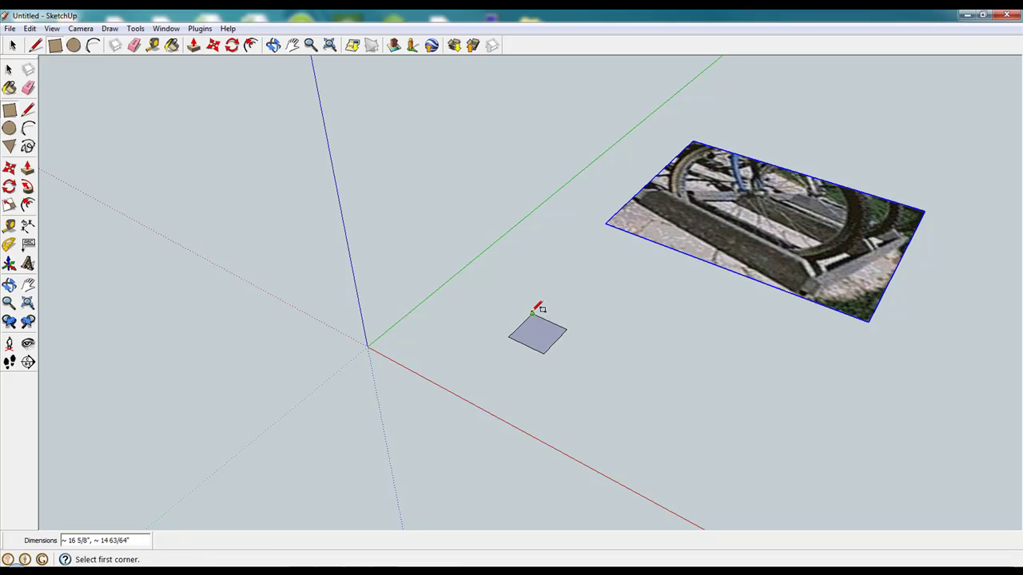
pyautogui.hotkey('ctrl', 'z')
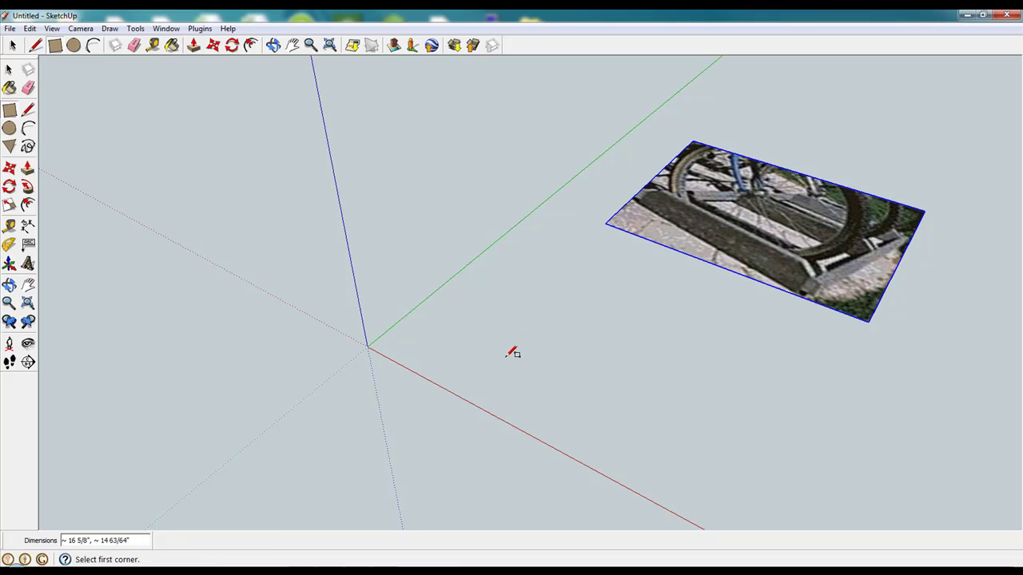
# In the standard Top view, draw a 1.5 by 54 inch upright board rectangle between the photo and the red axis.
pyautogui.click(80, 28)
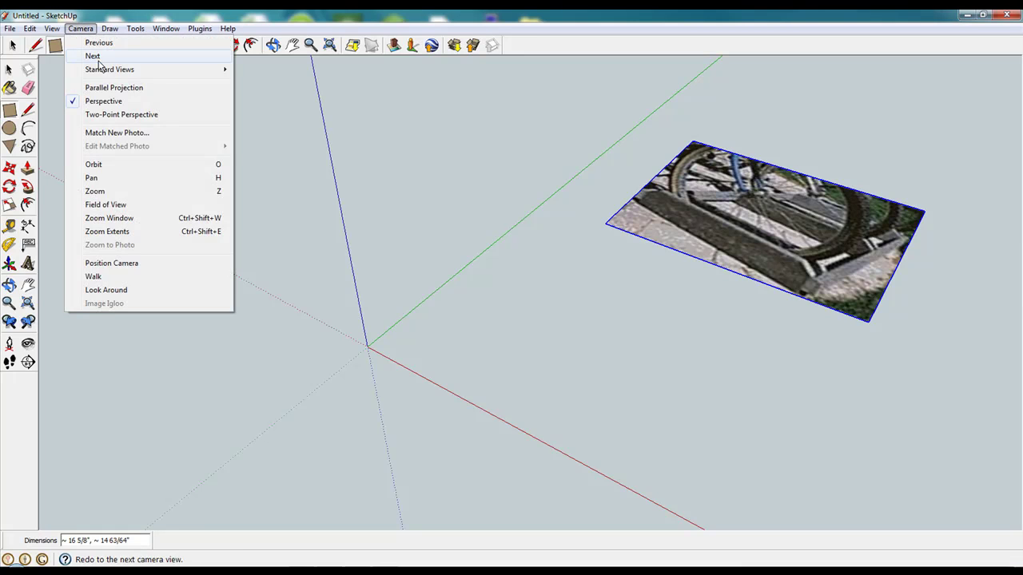
pyautogui.moveTo(199, 70)
pyautogui.click(256, 70)
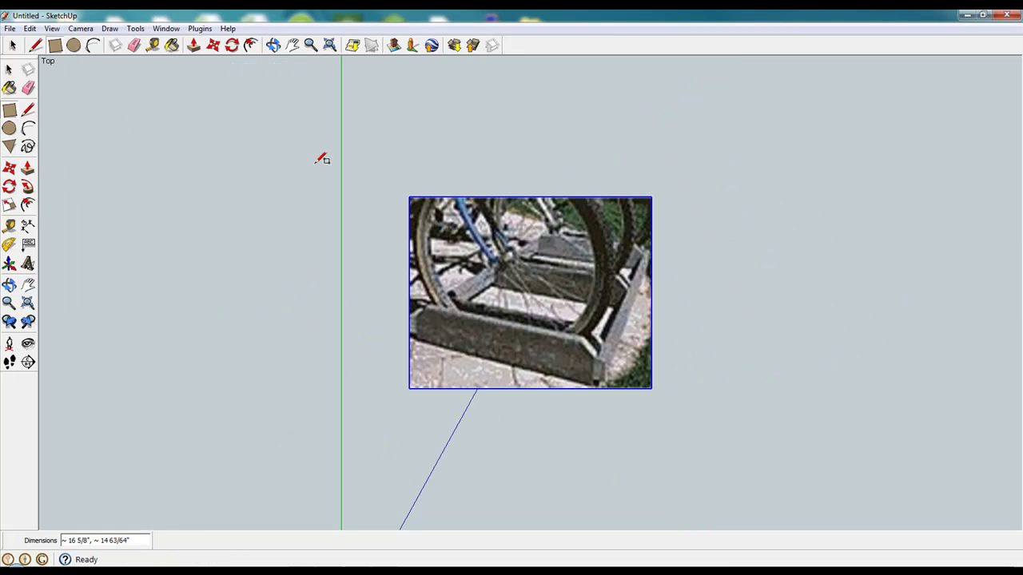
pyautogui.scroll(-3, 735, 287)
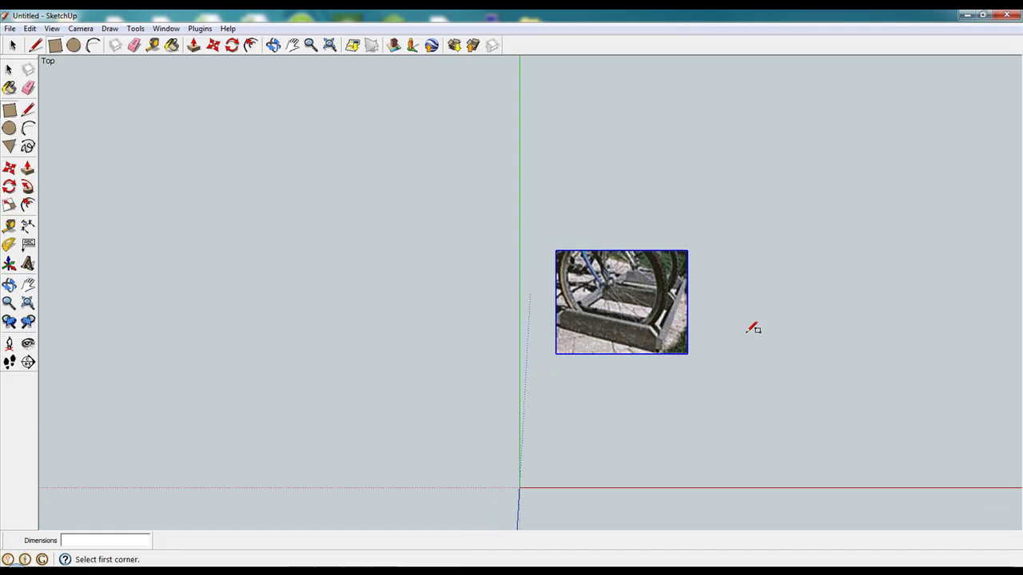
pyautogui.click(555, 469)
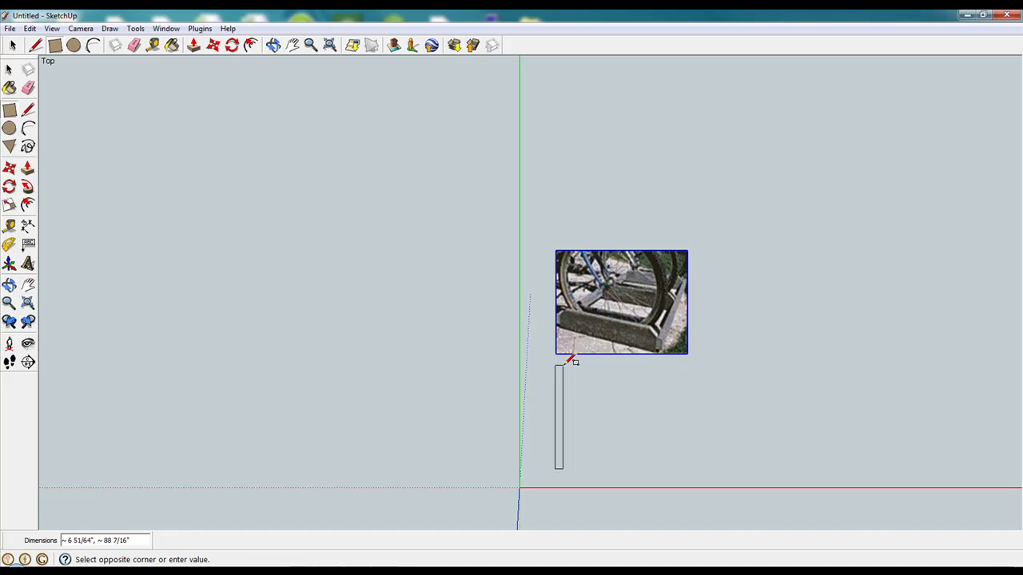
pyautogui.click(562, 366)
pyautogui.write('1.5,54')
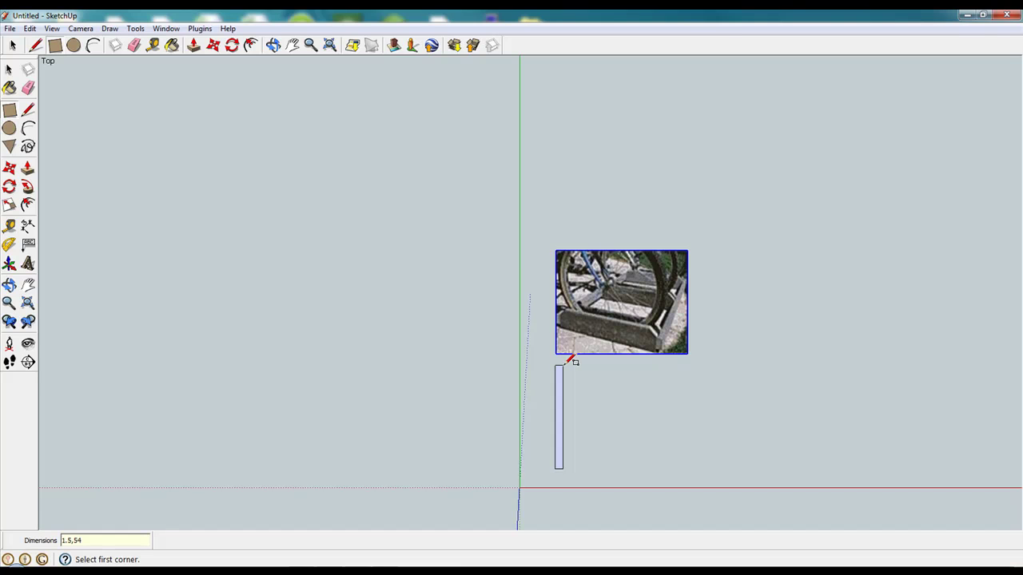
pyautogui.hotkey('ctrl', 'z')
pyautogui.scroll(4, 576, 472)
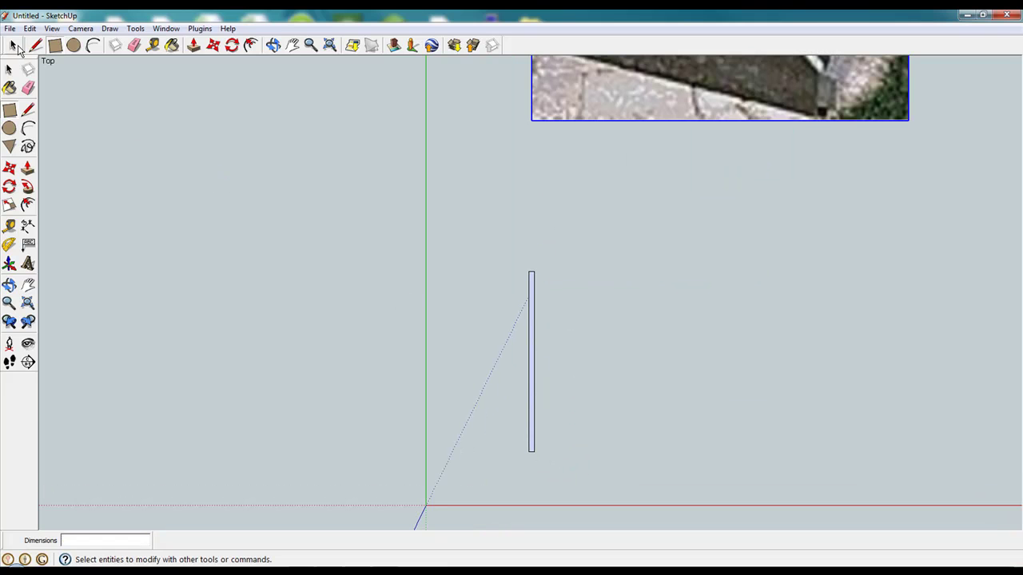
# Copy the long board's face and paste the duplicate to the right of the original.
pyautogui.click(13, 46)
pyautogui.click(531, 366)
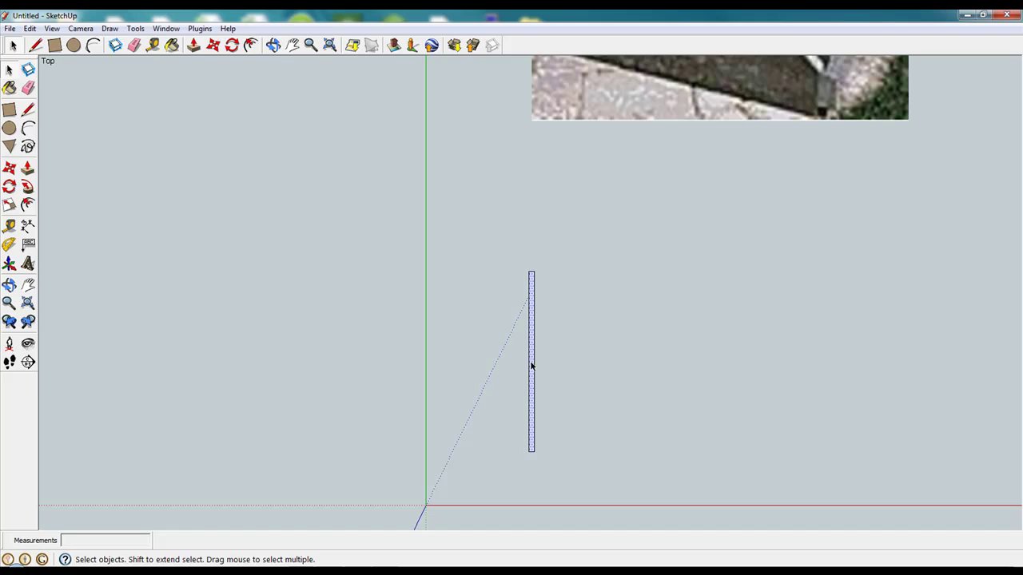
pyautogui.click(662, 360)
pyautogui.hotkey('ctrl', 'v')
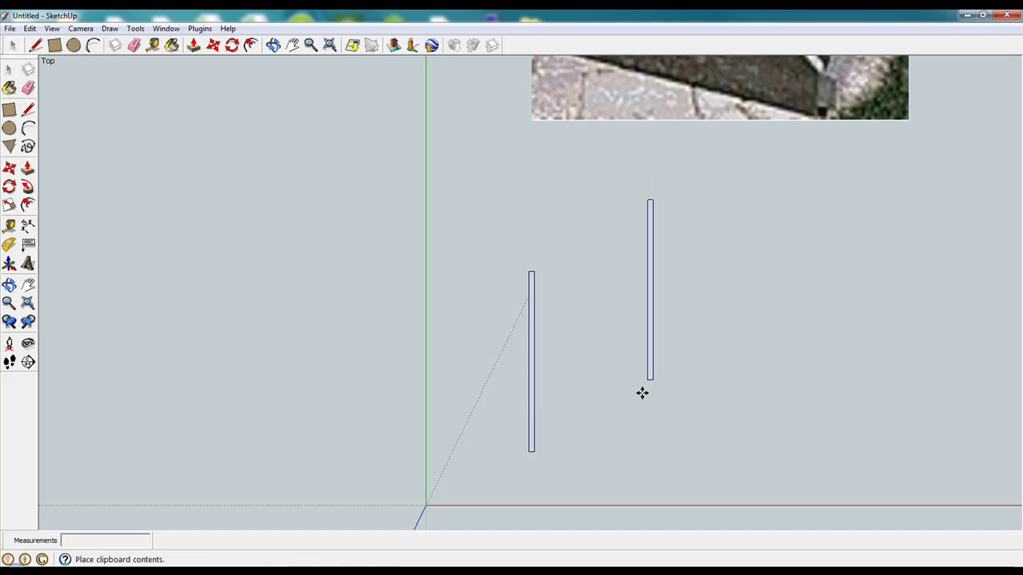
pyautogui.click(703, 450)
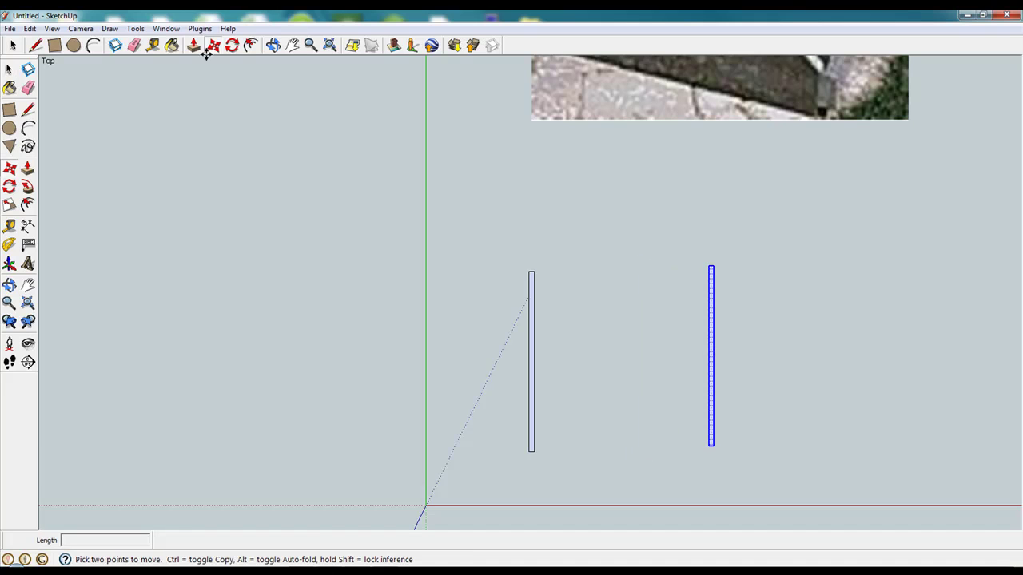
# Create a parallel guide line 24 inches to the right of the original board's inner edge.
pyautogui.click(152, 46)
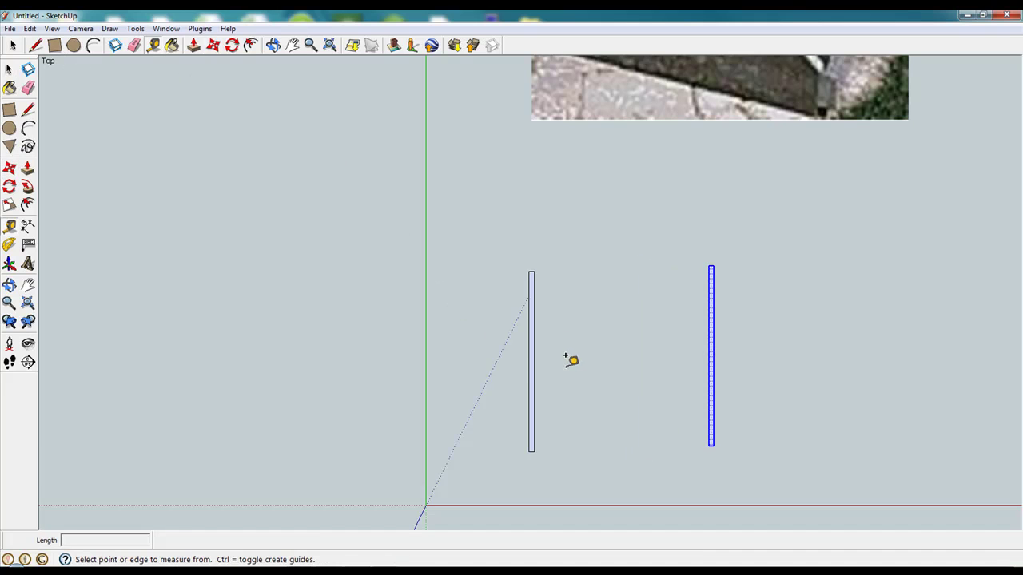
pyautogui.click(534, 367)
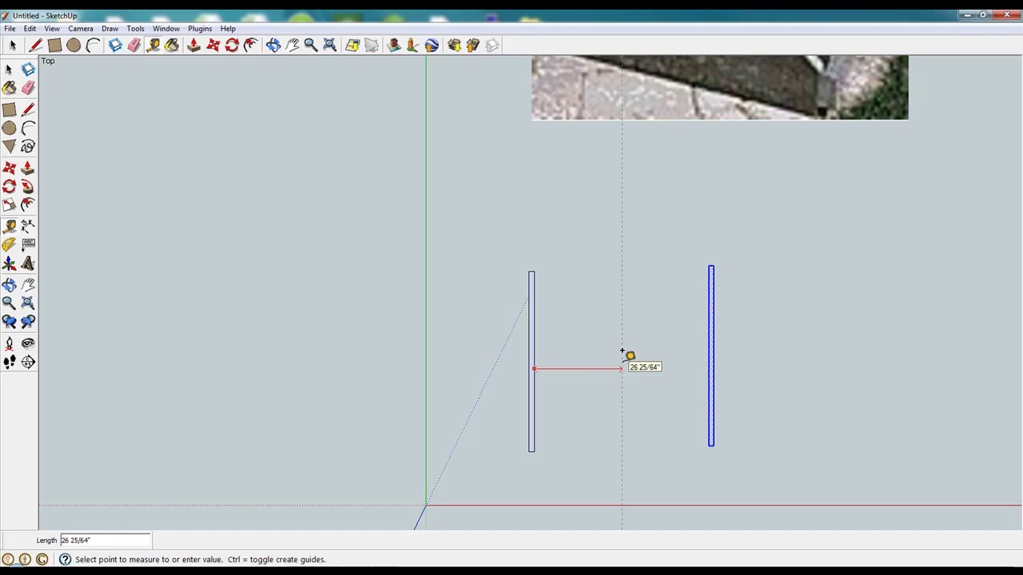
pyautogui.write('24')
pyautogui.press('Return')
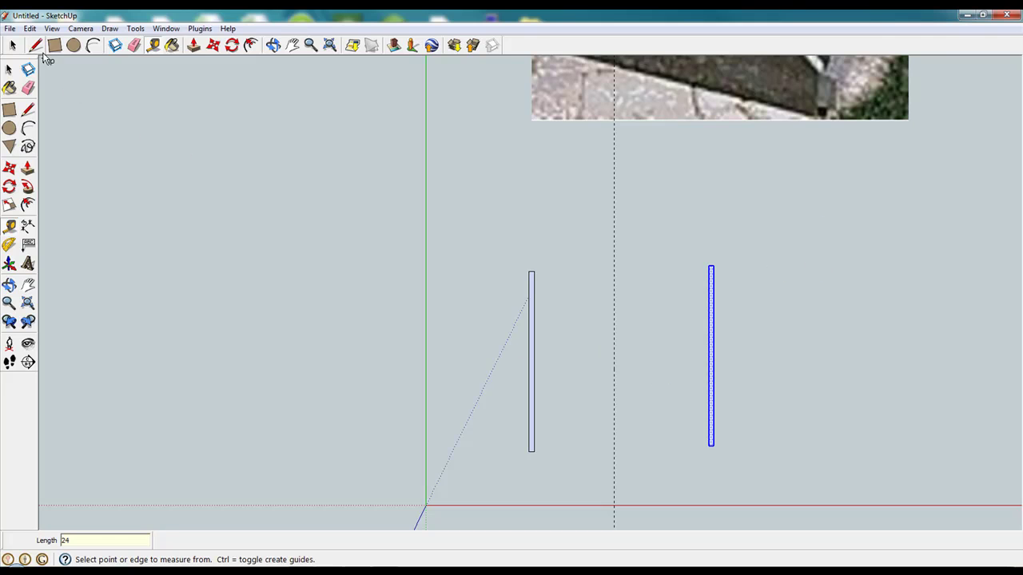
# Move the copied board onto the 24 inch guide and align its ends with the original board.
pyautogui.click(213, 46)
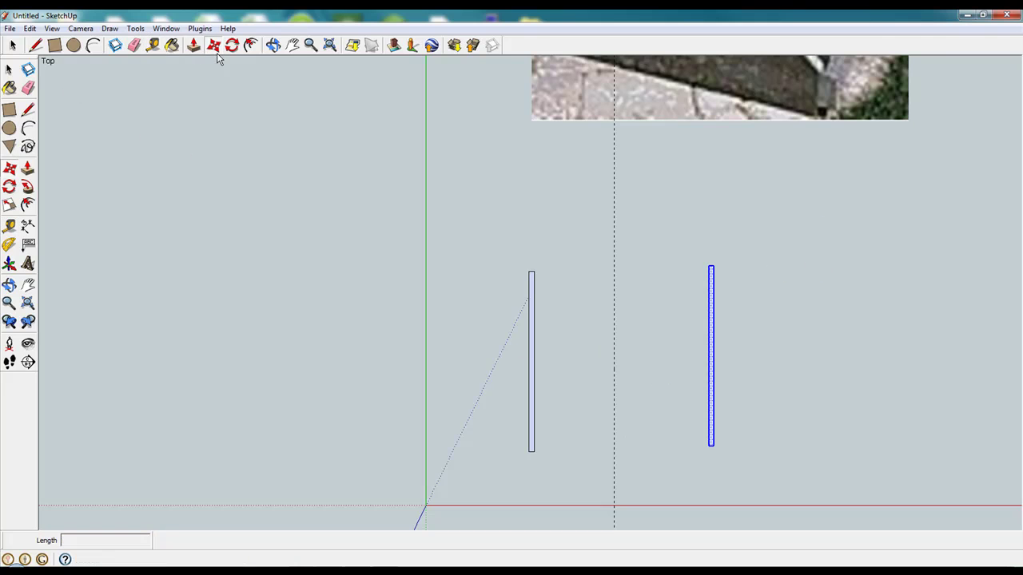
pyautogui.click(708, 389)
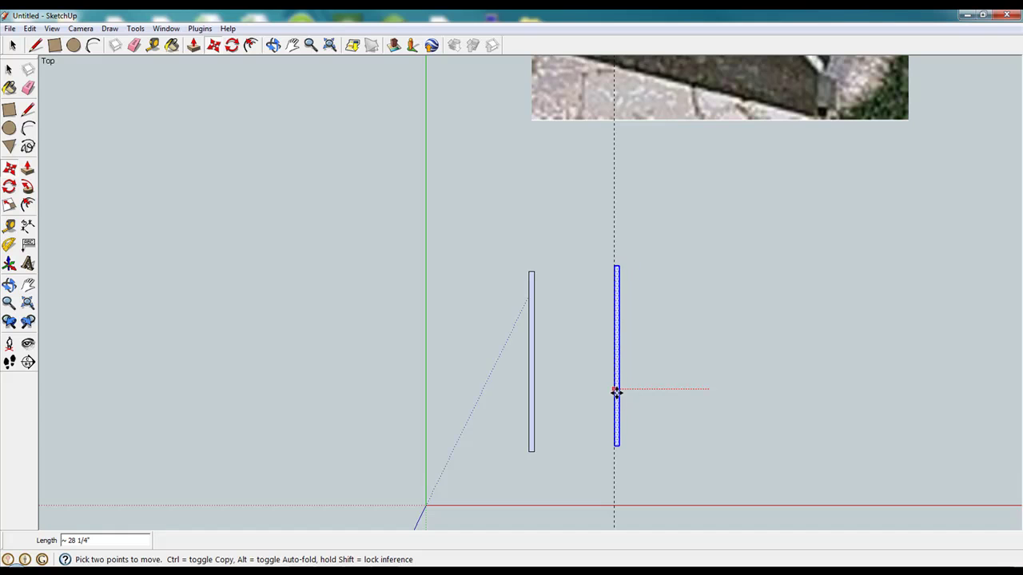
pyautogui.click(614, 392)
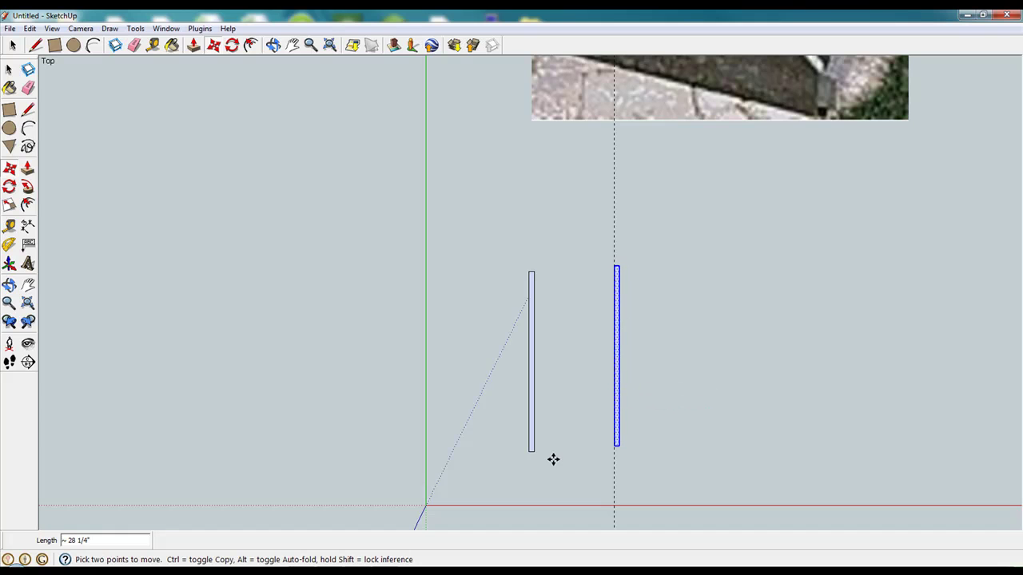
pyautogui.click(614, 445)
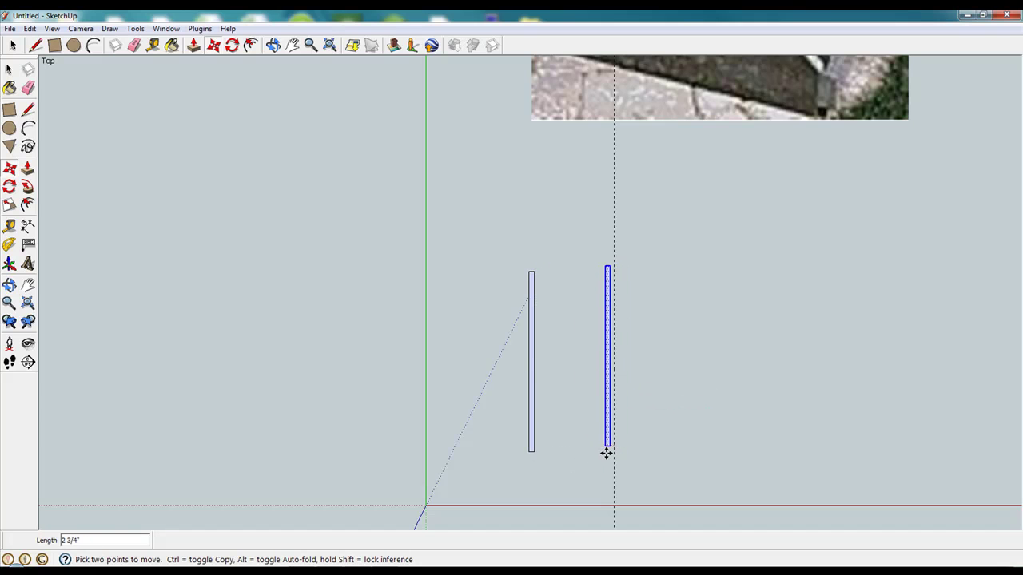
pyautogui.click(611, 456)
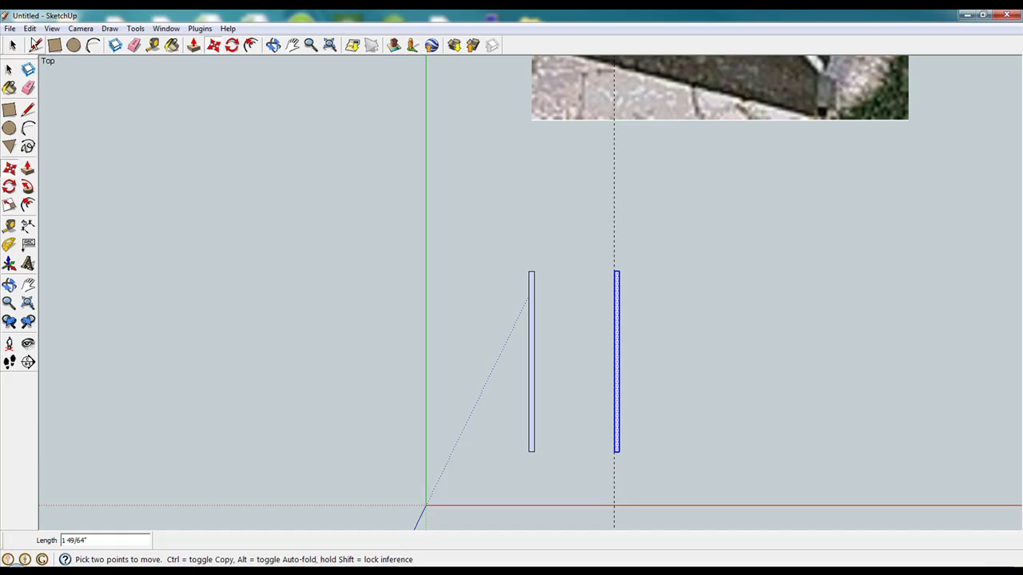
# Draw two 24 by 1.5 inch rectangles between the long boards, one flush with each end.
pyautogui.click(54, 45)
pyautogui.click(533, 276)
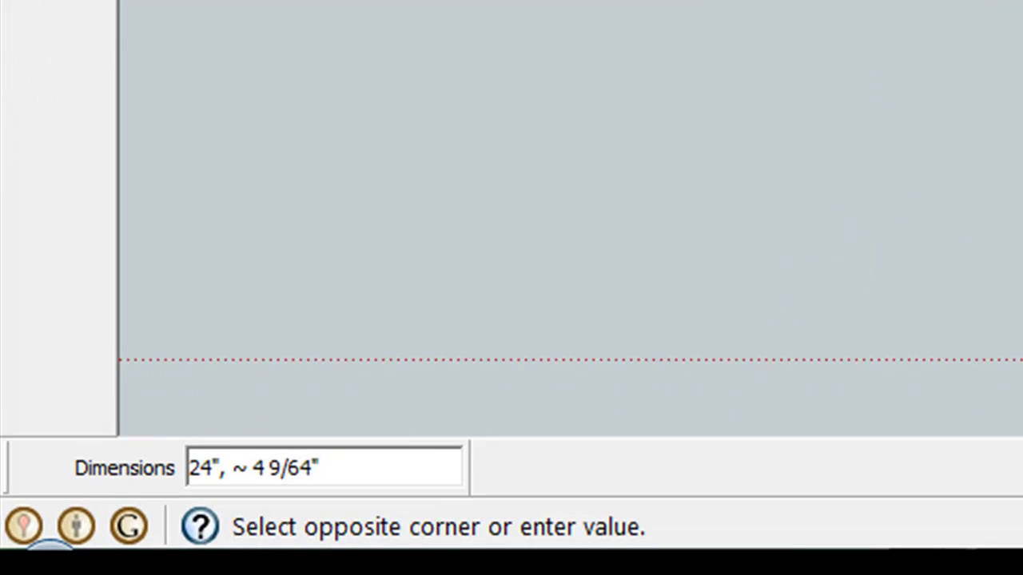
pyautogui.write('24,1.5')
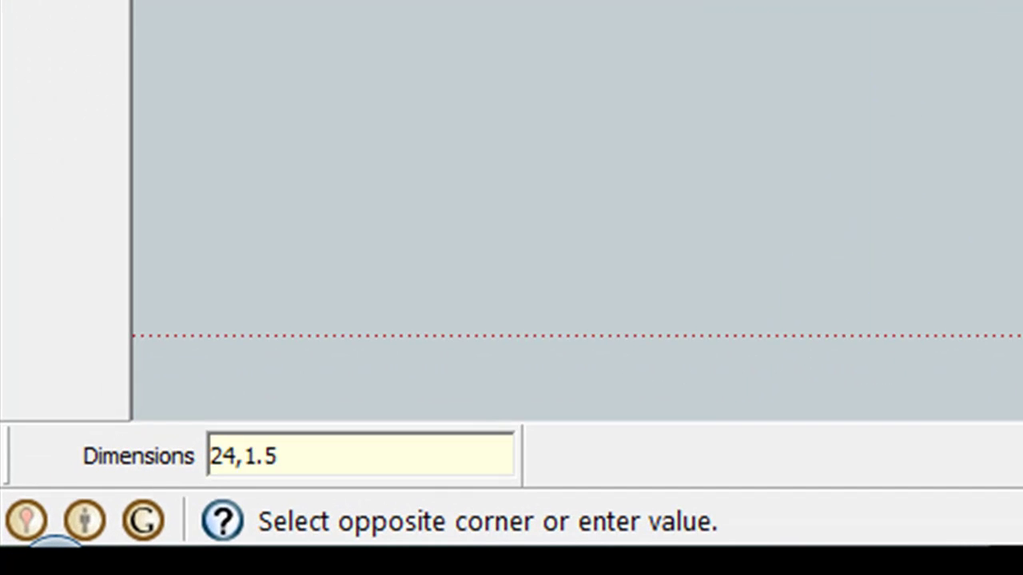
pyautogui.press('Return')
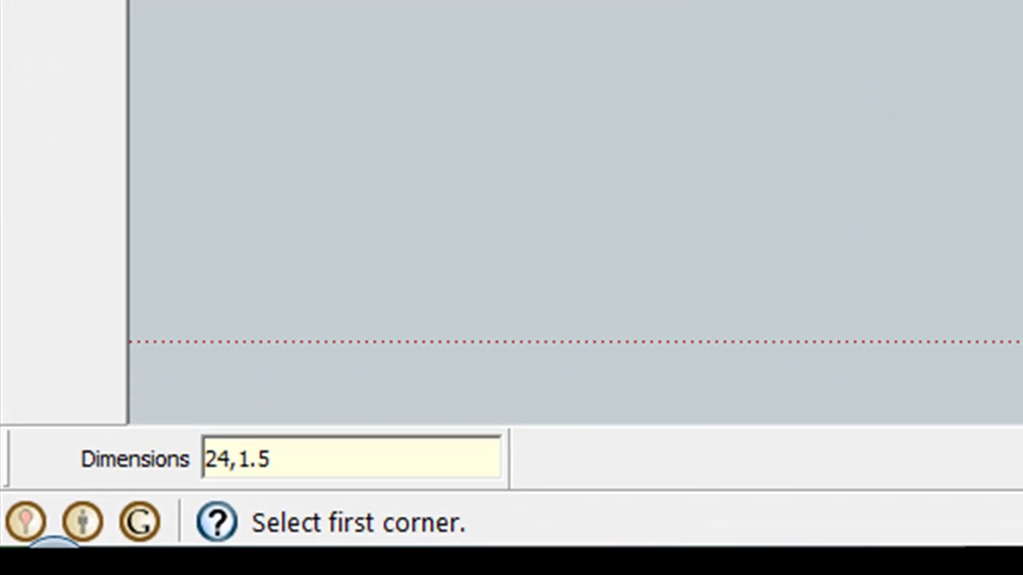
pyautogui.click(537, 450)
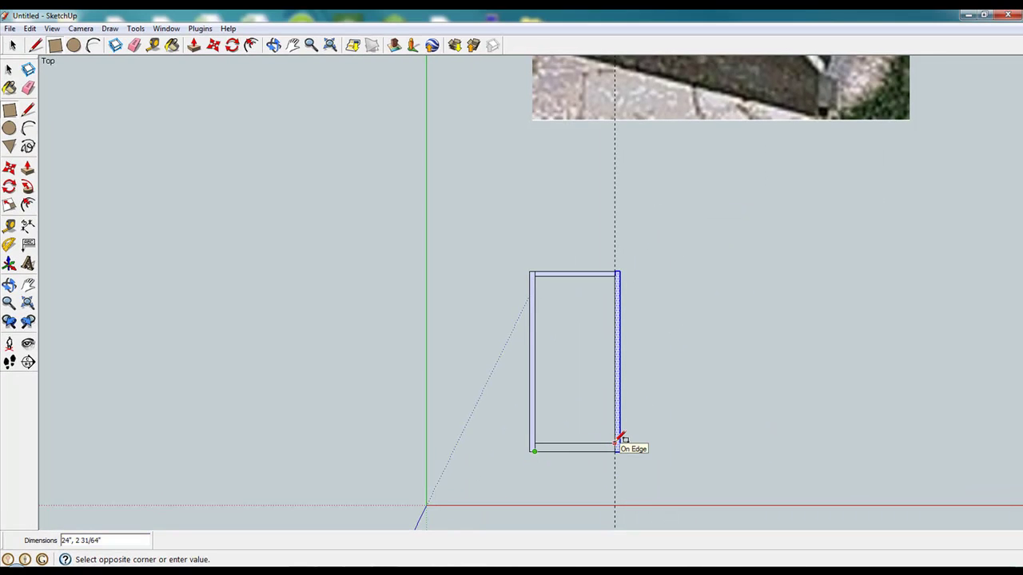
pyautogui.write('24,1.5')
pyautogui.press('Return')
# Delete the face enclosed by the four boards, leaving an open frame.
pyautogui.click(12, 45)
pyautogui.click(552, 365)
pyautogui.press('Delete')
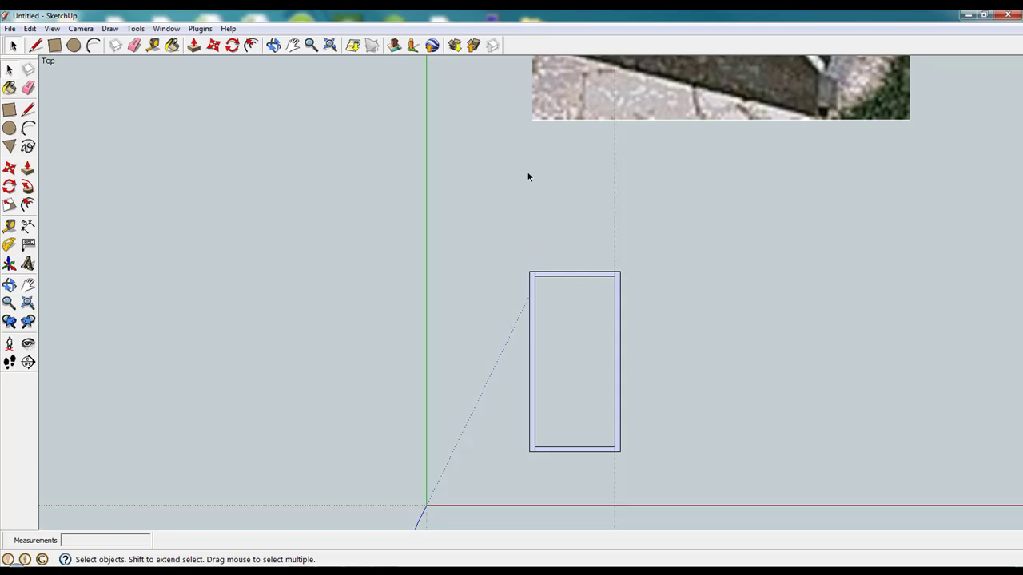
# Create guide lines 2 inches inside the frame from the inner edges of both short end boards.
pyautogui.scroll(1, 746, 119)
pyautogui.scroll(-4, 726, 269)
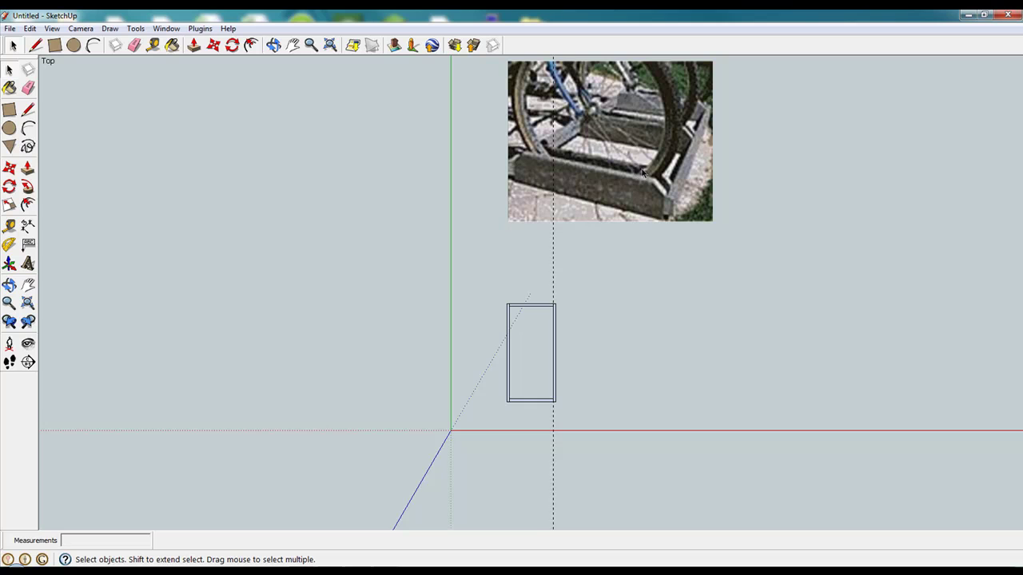
pyautogui.scroll(1, 631, 214)
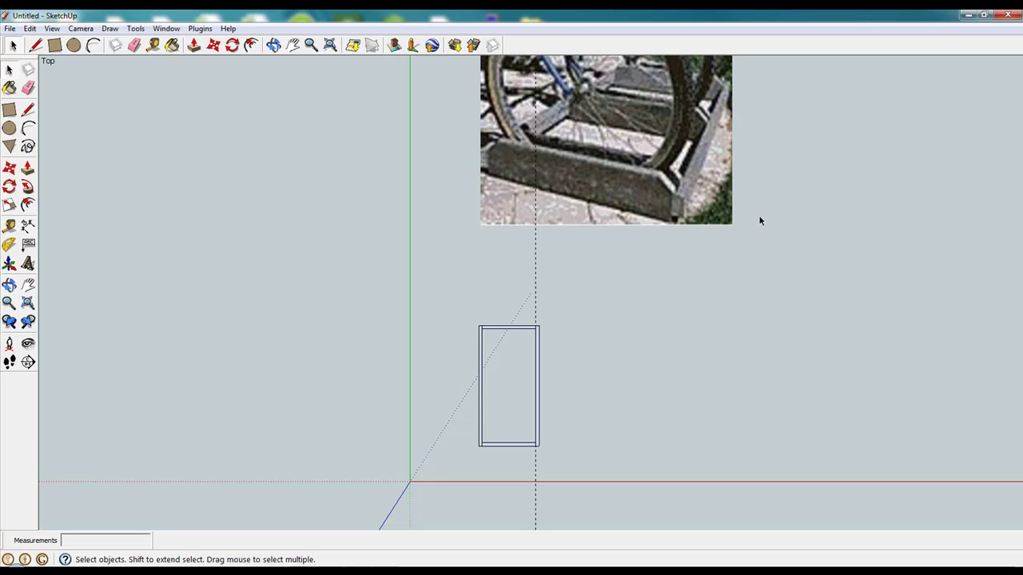
pyautogui.scroll(5, 509, 445)
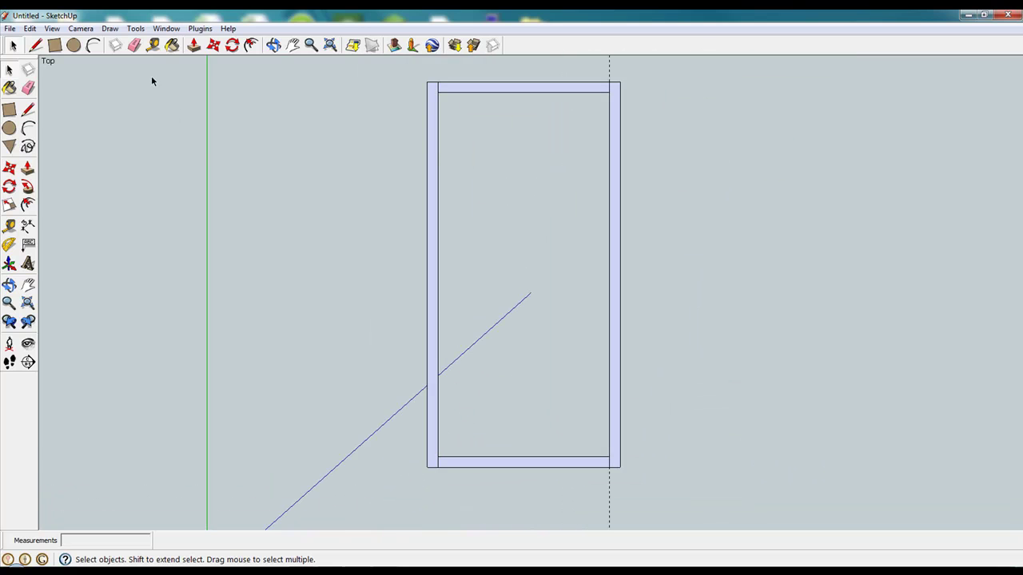
pyautogui.click(169, 46)
pyautogui.click(515, 456)
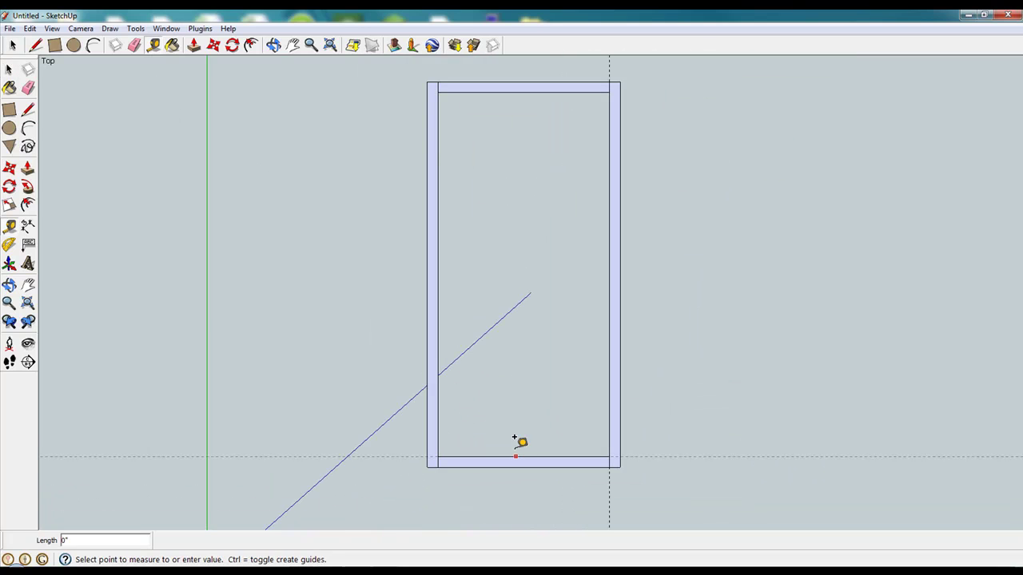
pyautogui.write('2')
pyautogui.press('Return')
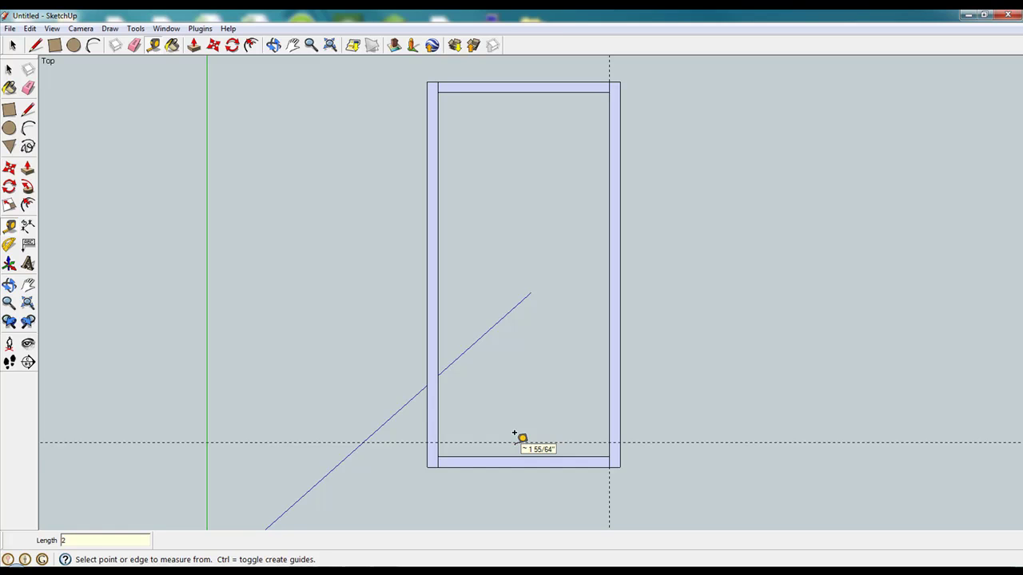
pyautogui.click(526, 91)
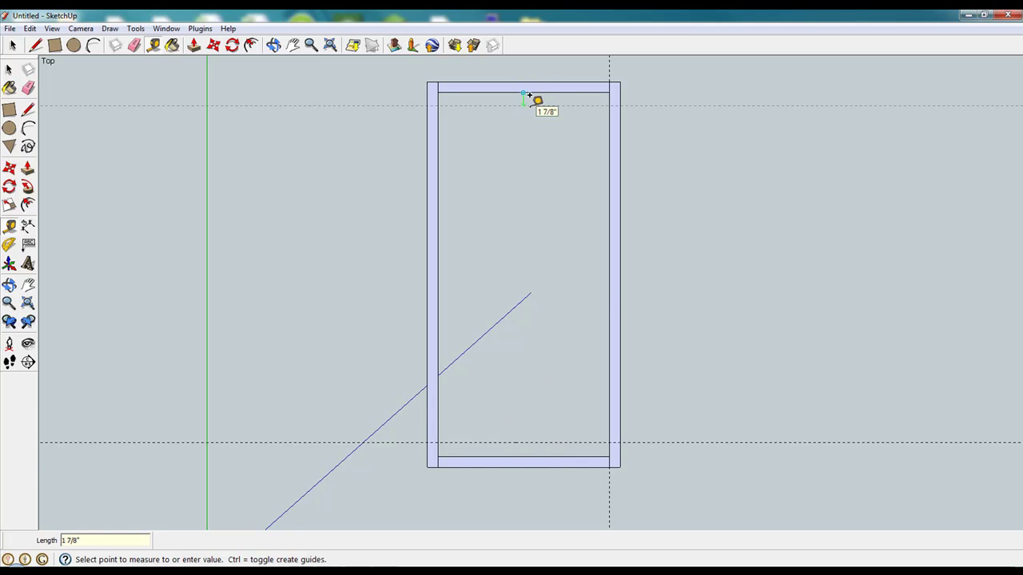
pyautogui.press('Return')
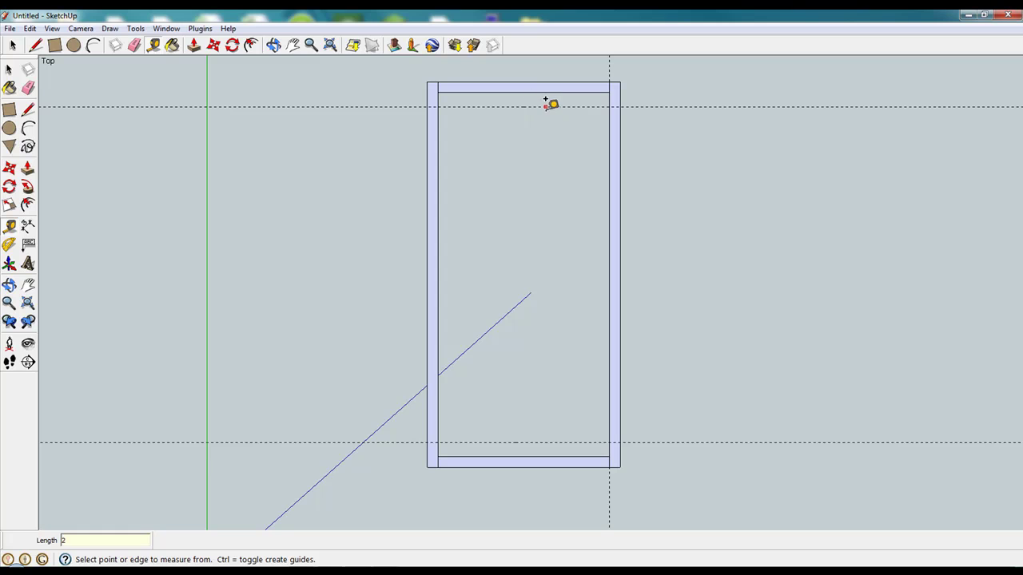
pyautogui.scroll(-3, 441, 410)
pyautogui.scroll(-3, 438, 409)
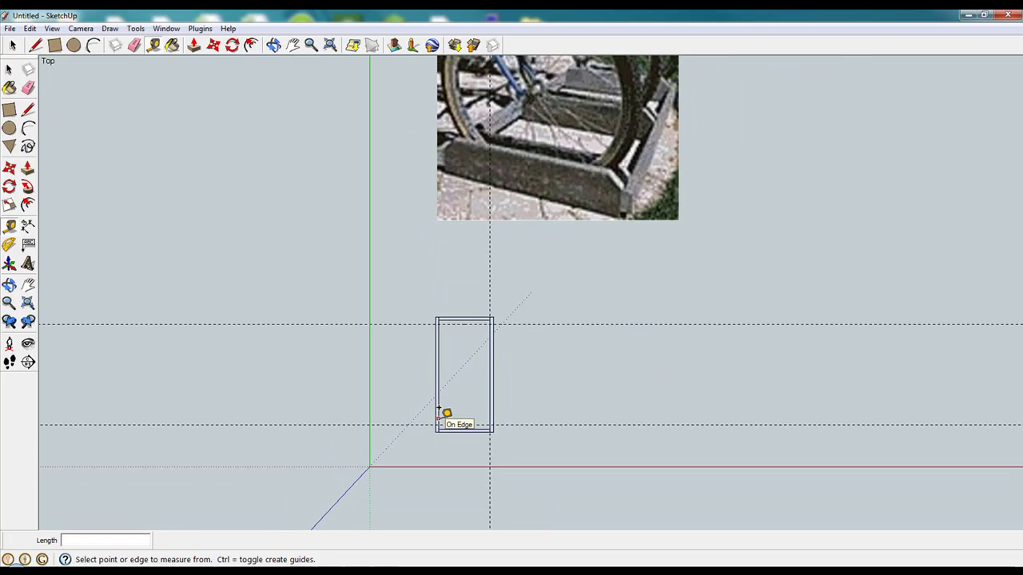
# Draw a 24 by 1.5 inch rectangle between the long boards, along the inner side of the lower guide.
pyautogui.scroll(4, 441, 405)
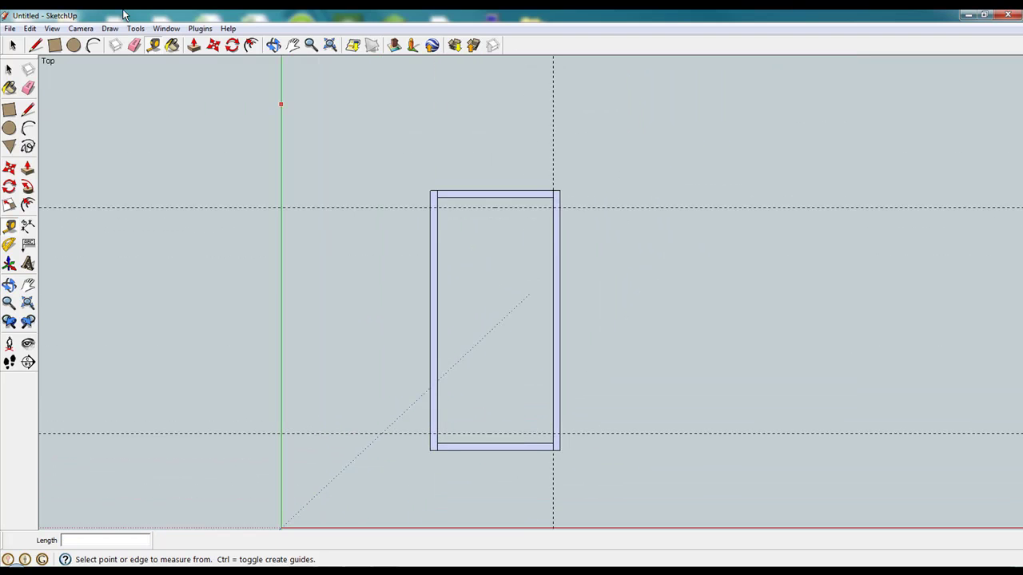
pyautogui.click(55, 46)
pyautogui.click(438, 434)
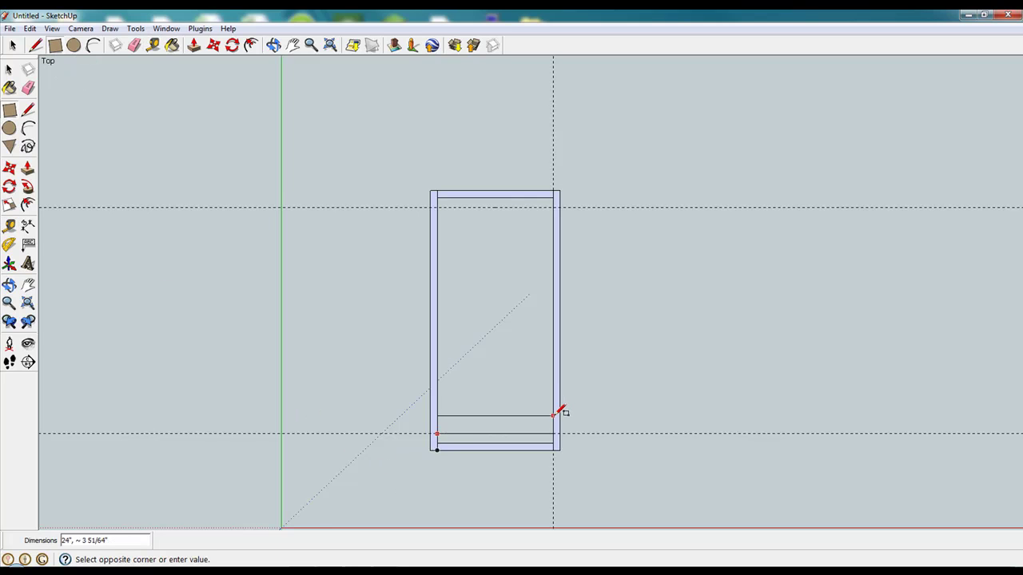
pyautogui.write('24,1.5')
pyautogui.press('Return')
# Try to draw a 24 by 1.5 inch rectangle from the upper guide at the left board's inner edge.
pyautogui.click(437, 207)
pyautogui.write('24')
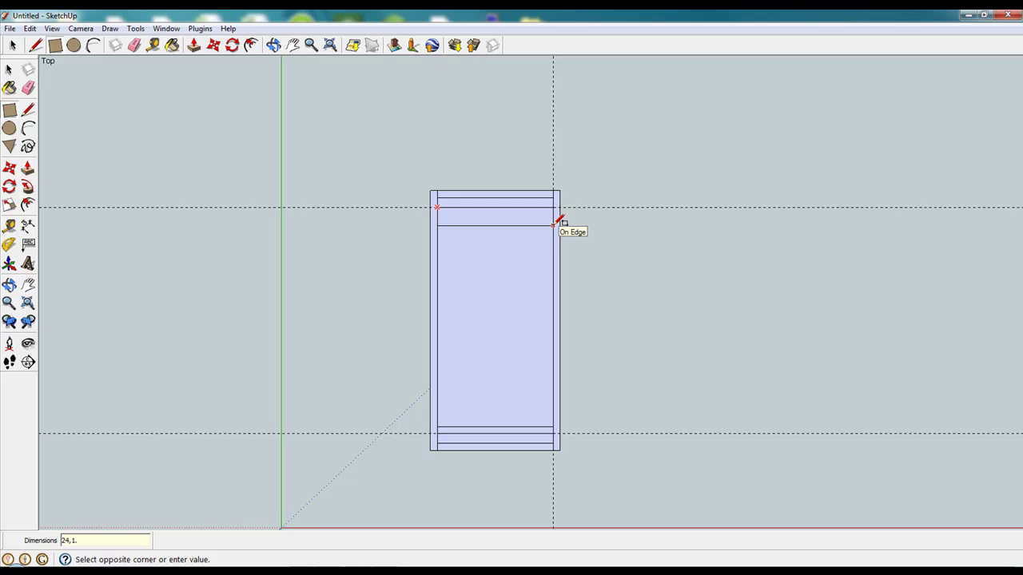
pyautogui.press('Return')
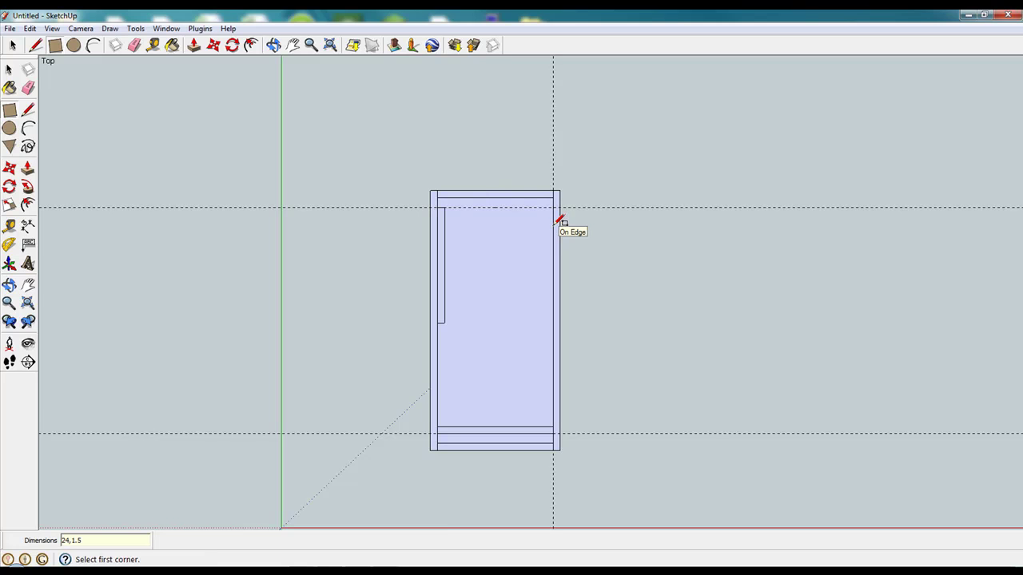
# Draw a 1.5 by 24 inch rectangle between the long boards, directly below the upper guide.
pyautogui.click(437, 208)
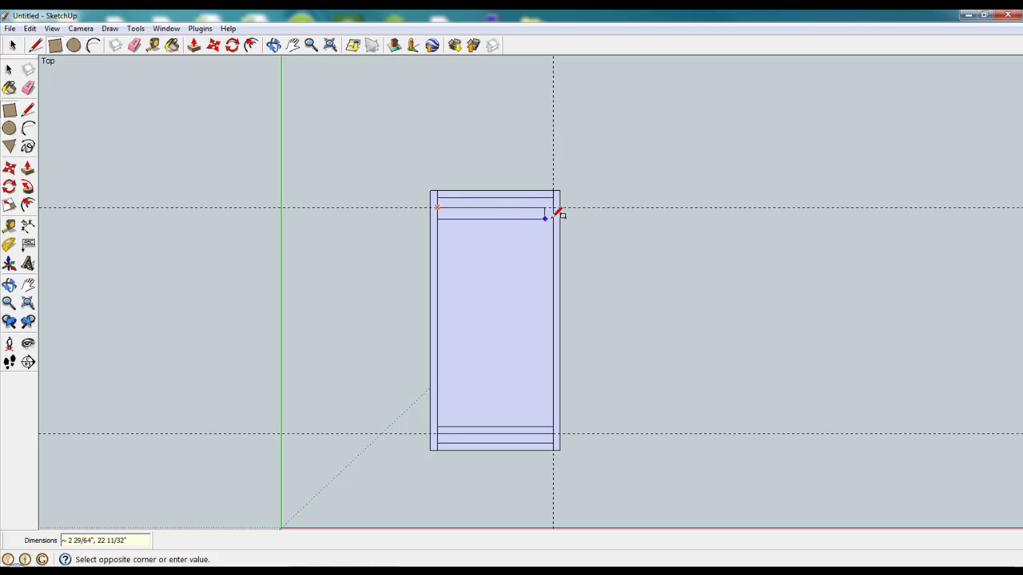
pyautogui.write('1.5,25')
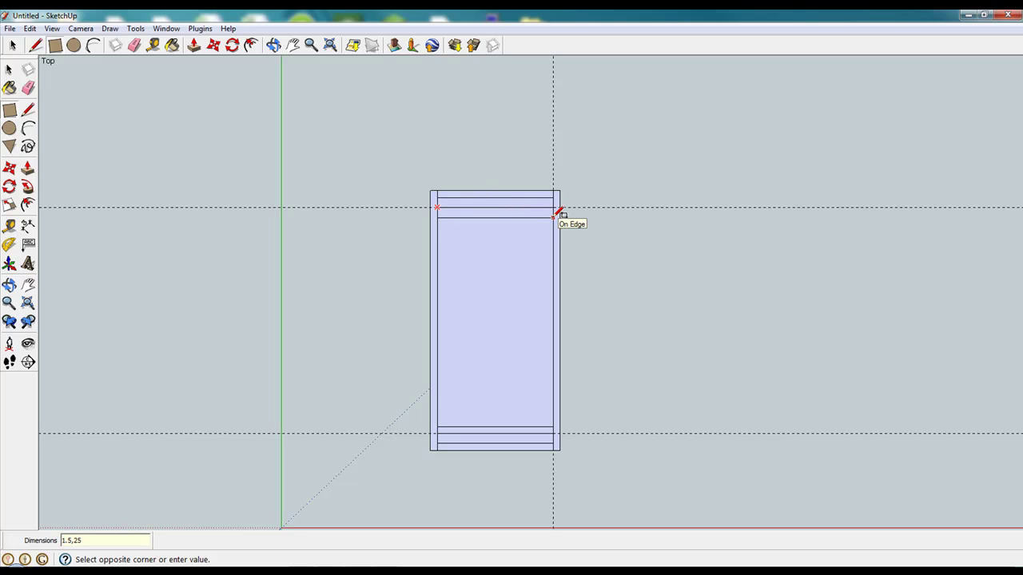
pyautogui.press('Return')
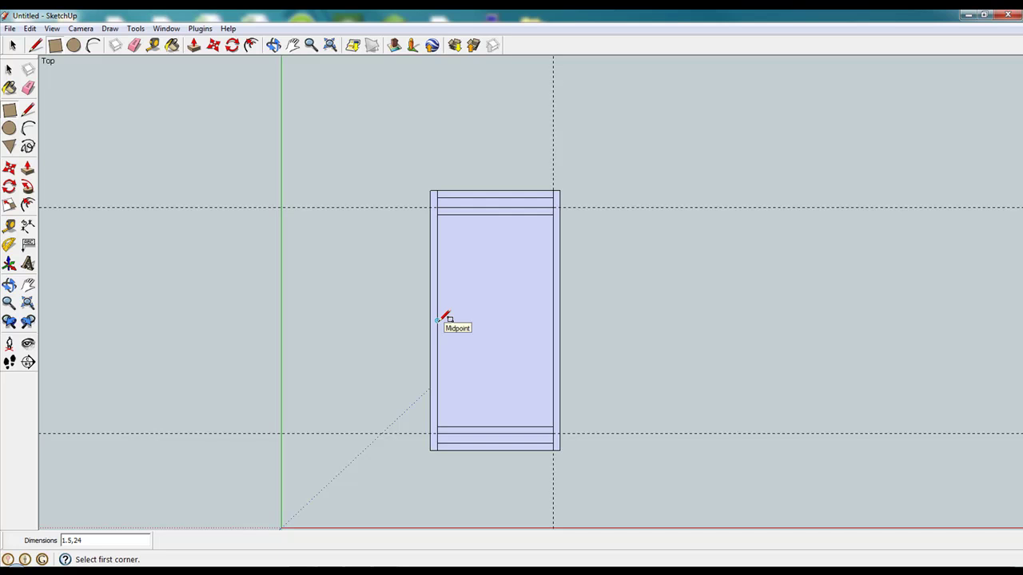
# Create a guide line along the inner edge of the left long board.
pyautogui.scroll(5, 445, 318)
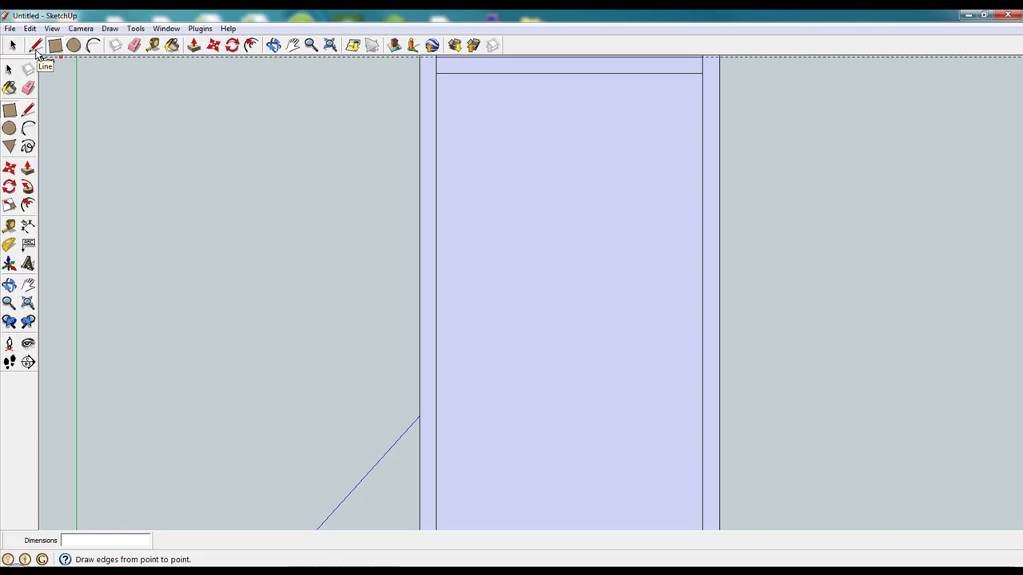
pyautogui.click(153, 45)
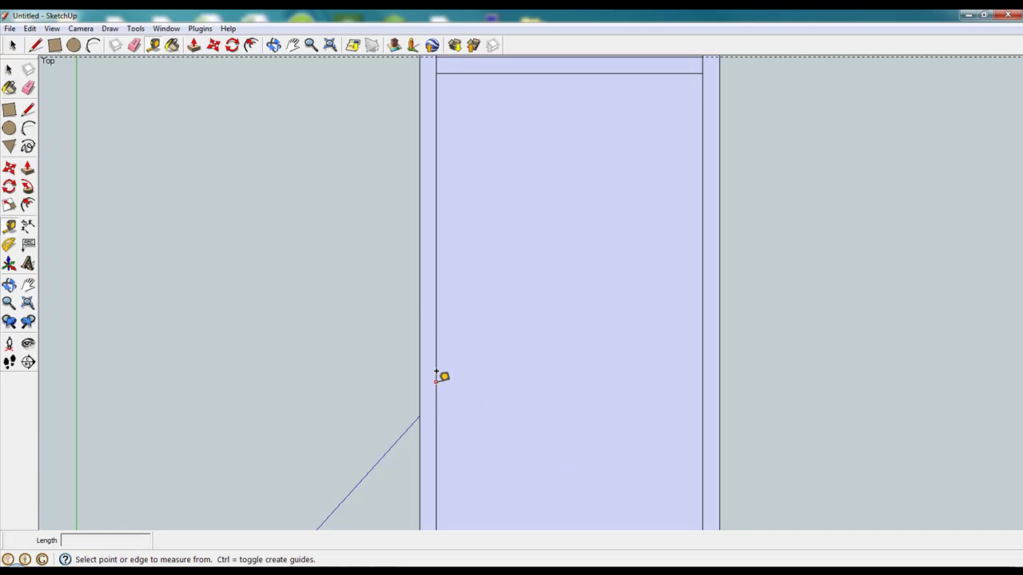
pyautogui.scroll(-3, 438, 384)
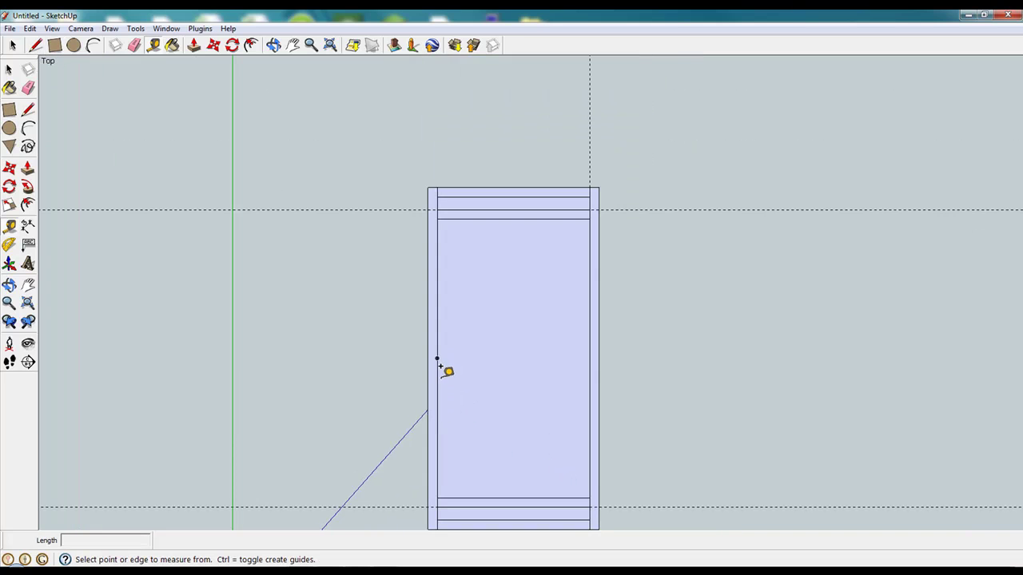
pyautogui.click(438, 353)
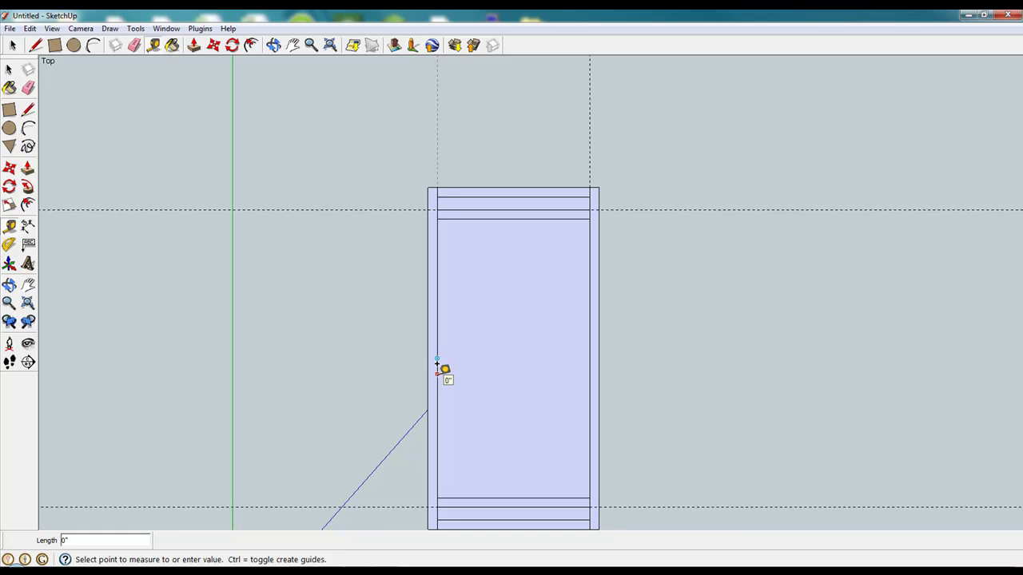
pyautogui.click(437, 354)
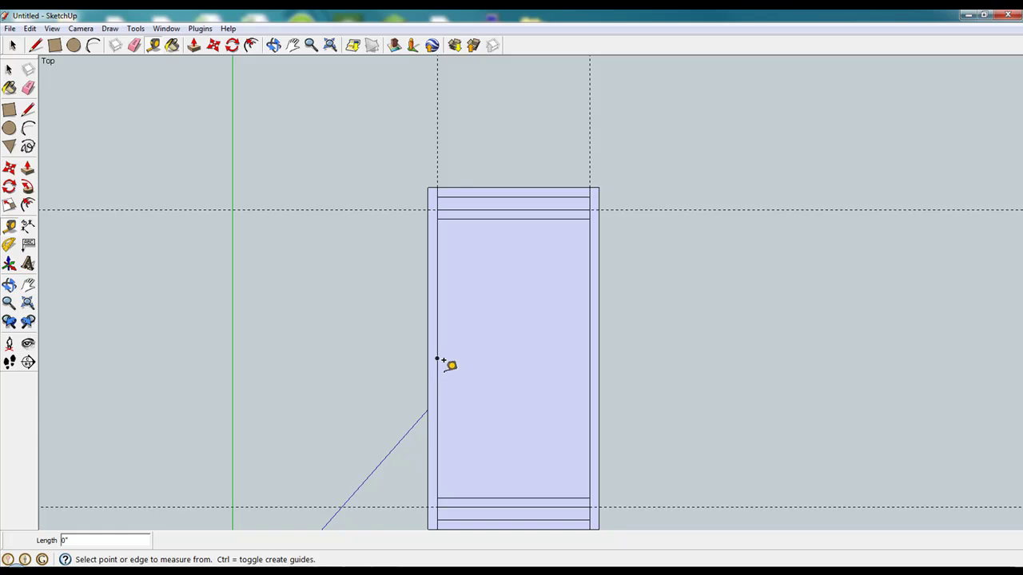
# Try to mark a point 1 inch from the midpoint of the left board's inner edge with the Tape Measure.
pyautogui.click(437, 358)
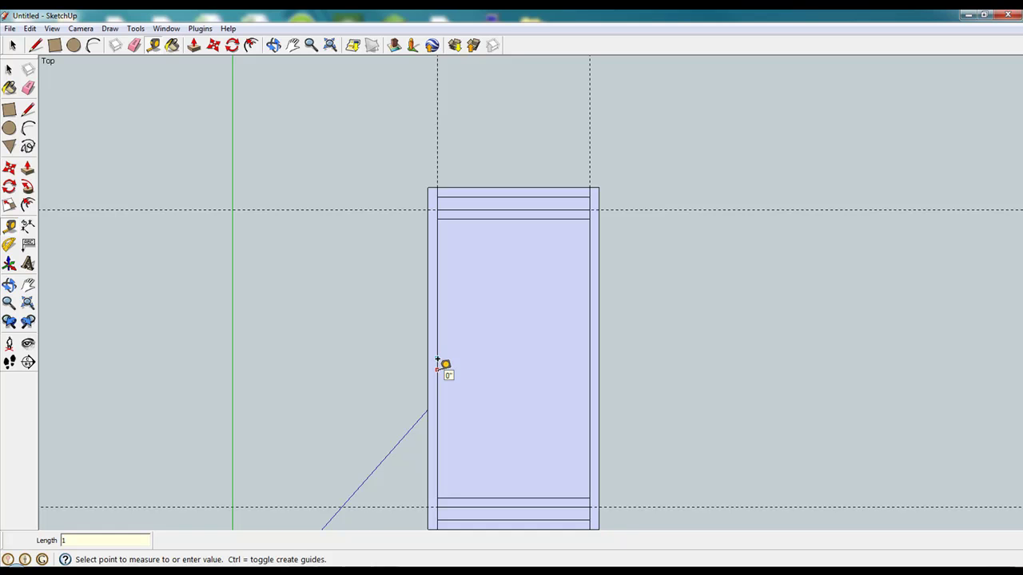
pyautogui.click(437, 361)
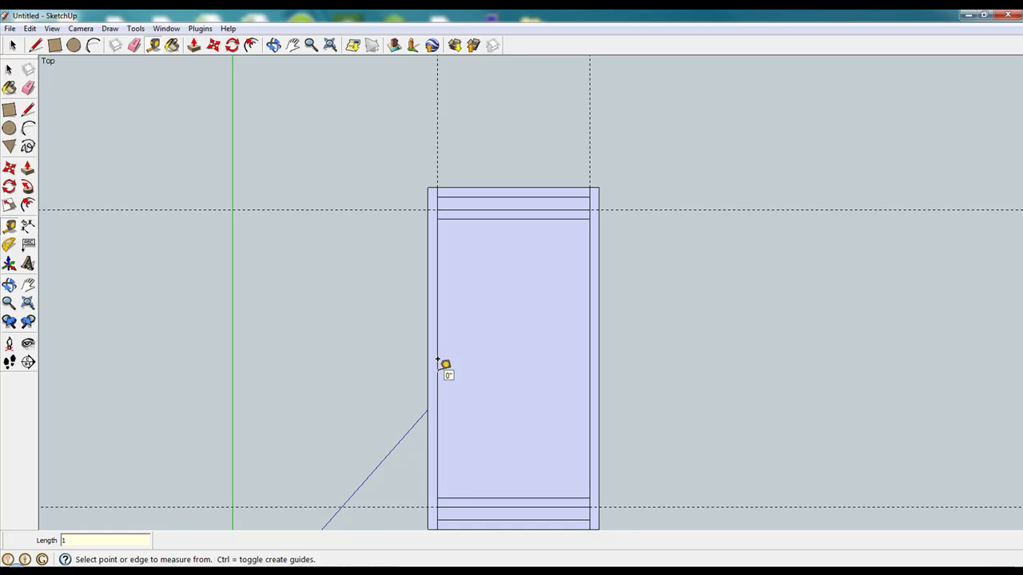
pyautogui.click(54, 45)
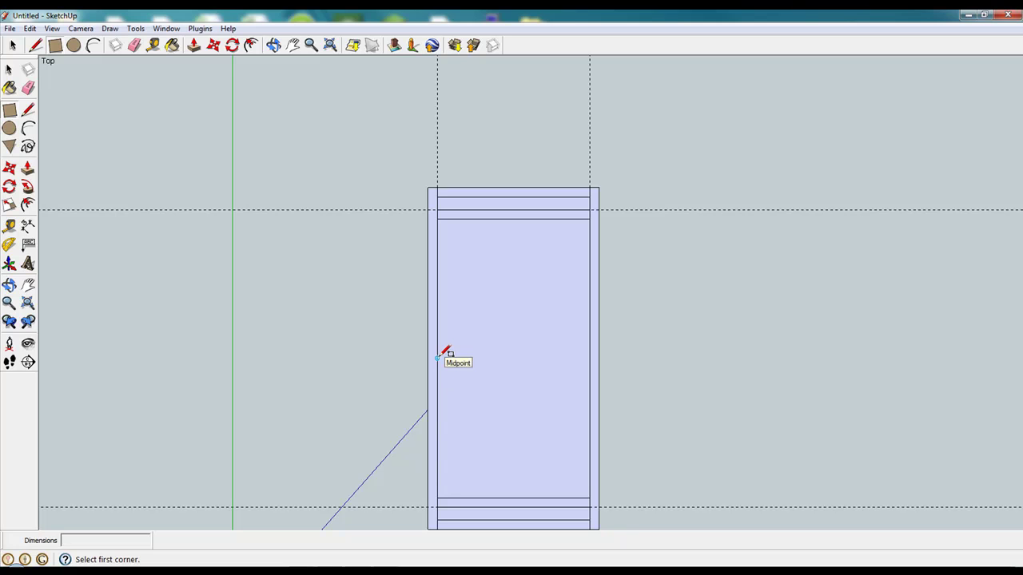
pyautogui.scroll(4, 437, 356)
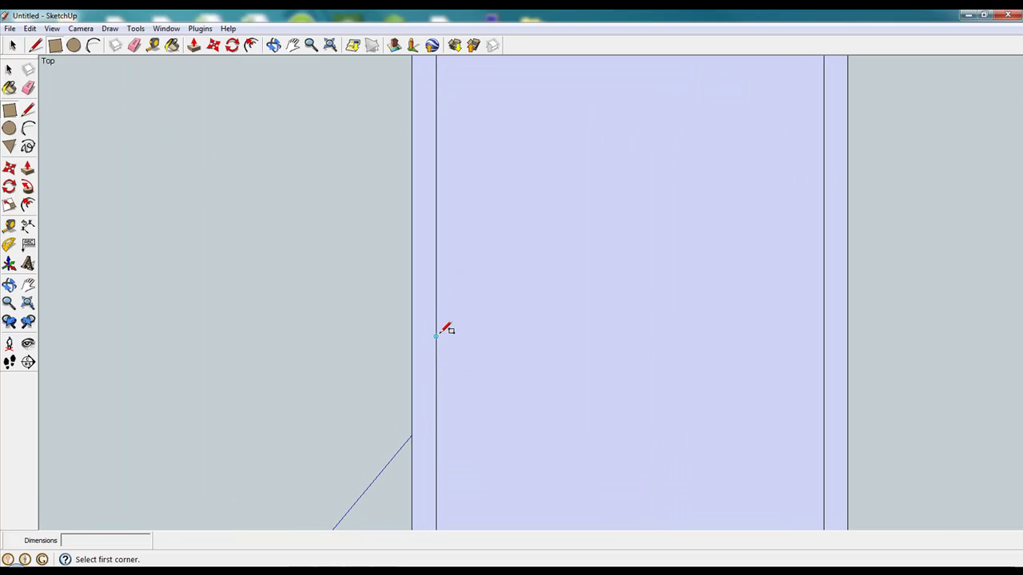
pyautogui.click(153, 46)
pyautogui.click(437, 327)
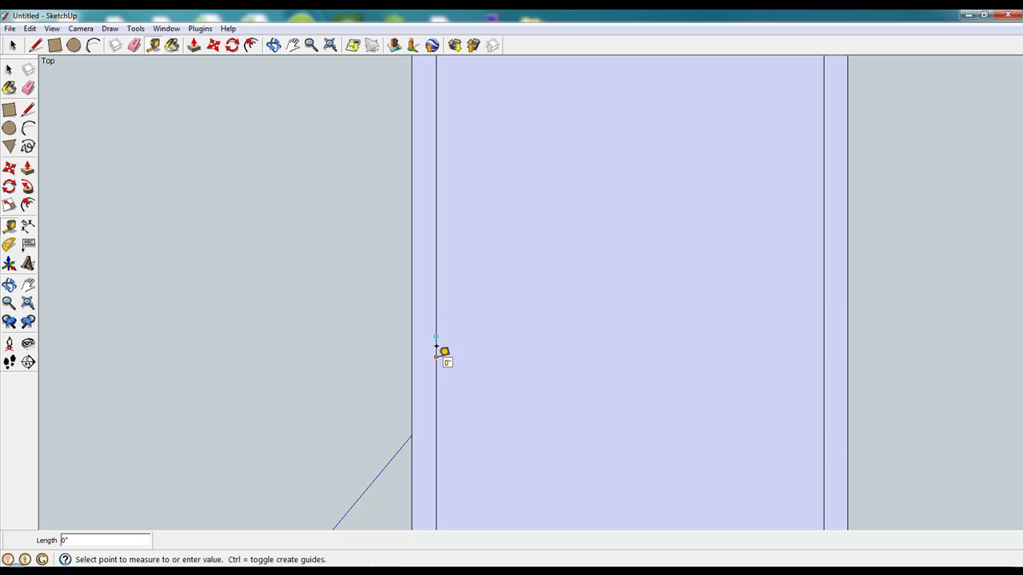
pyautogui.press('Return')
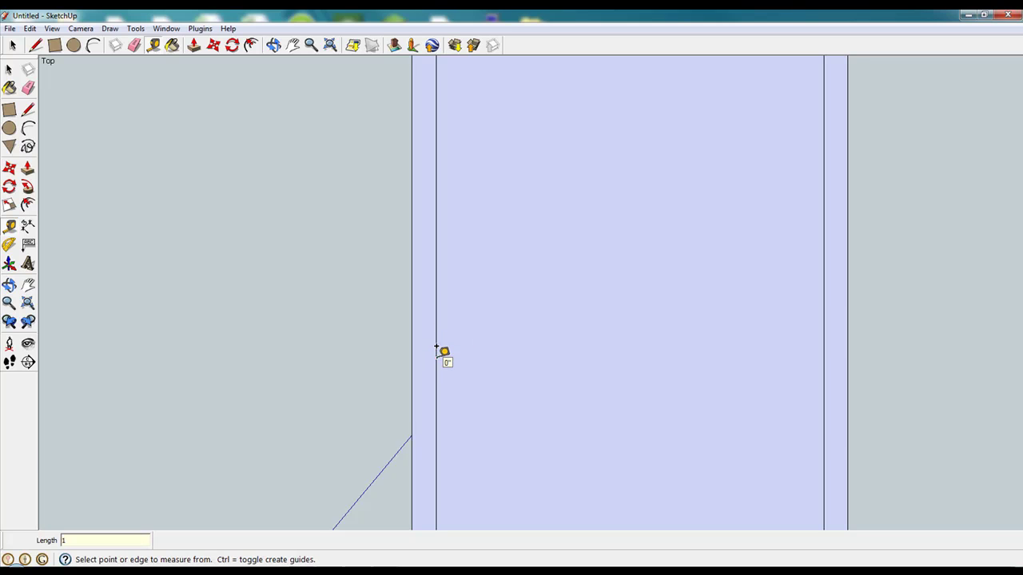
# Draw a 1 inch line downward along the left board's inner edge, starting at its midpoint.
pyautogui.click(35, 45)
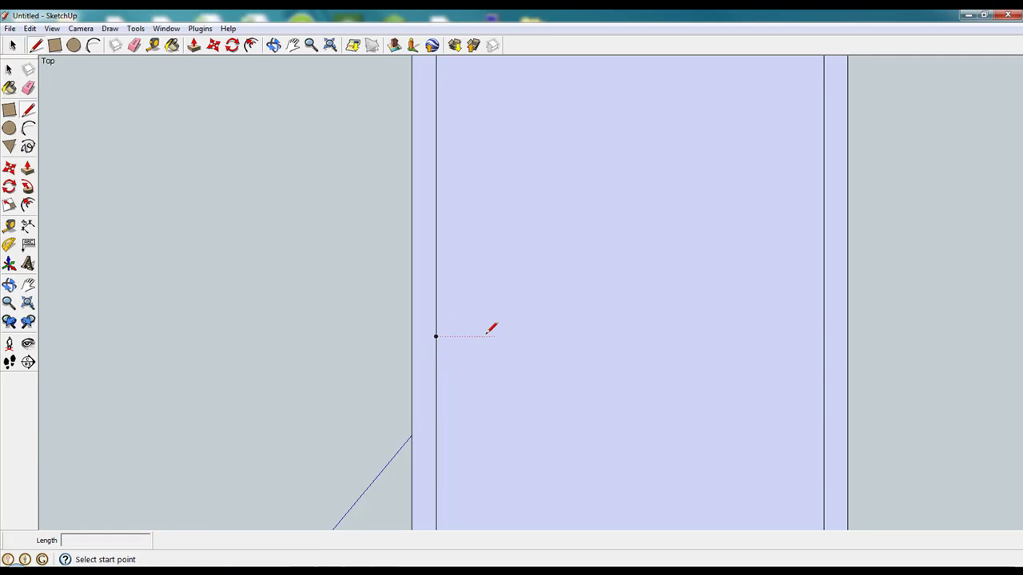
pyautogui.click(436, 336)
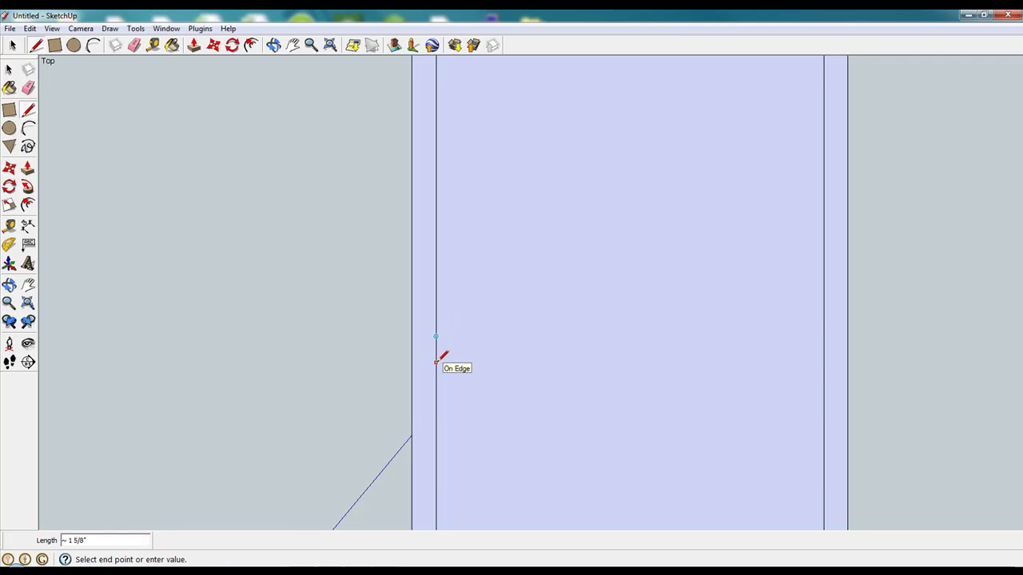
pyautogui.press('Escape')
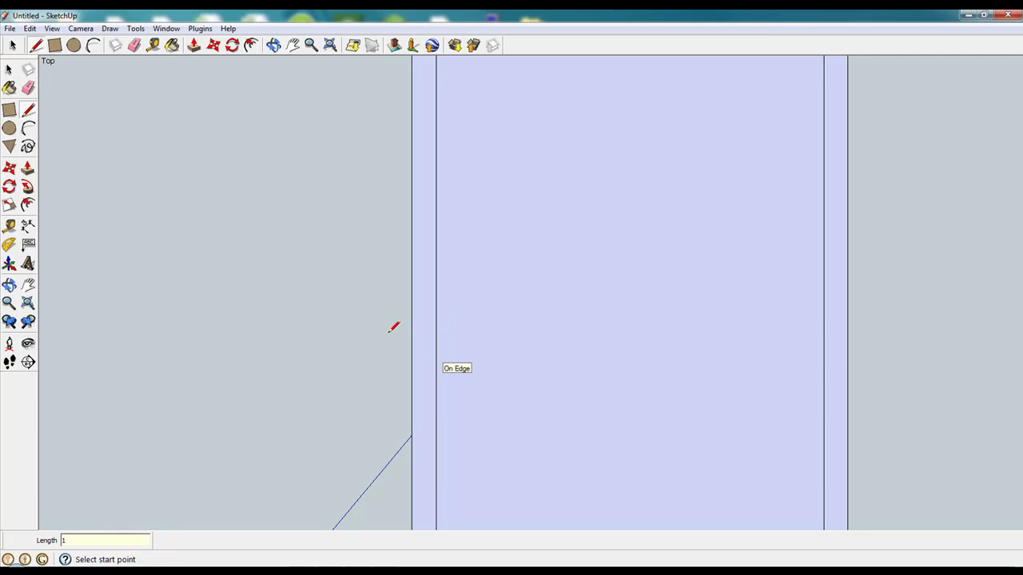
# Draw a 24 by 1.5 inch rectangle between the long boards, extending down from the lower end of the 1 inch line.
pyautogui.click(55, 45)
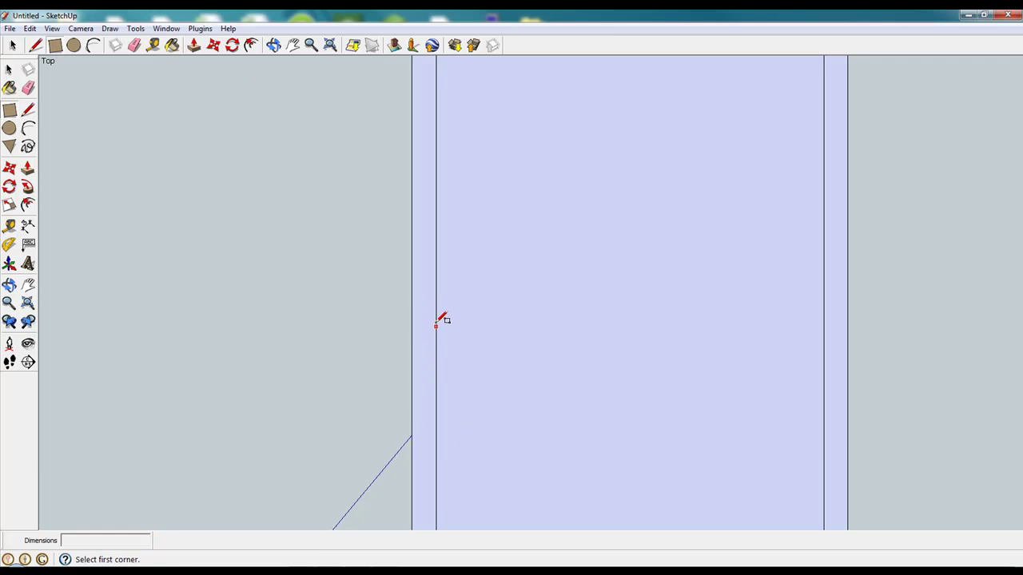
pyautogui.scroll(-3, 438, 351)
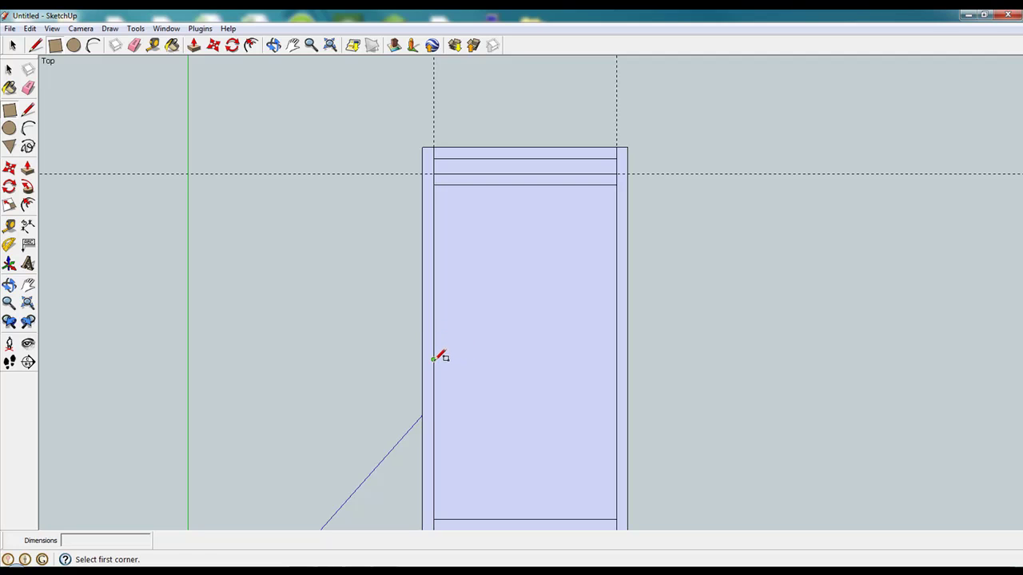
pyautogui.click(433, 360)
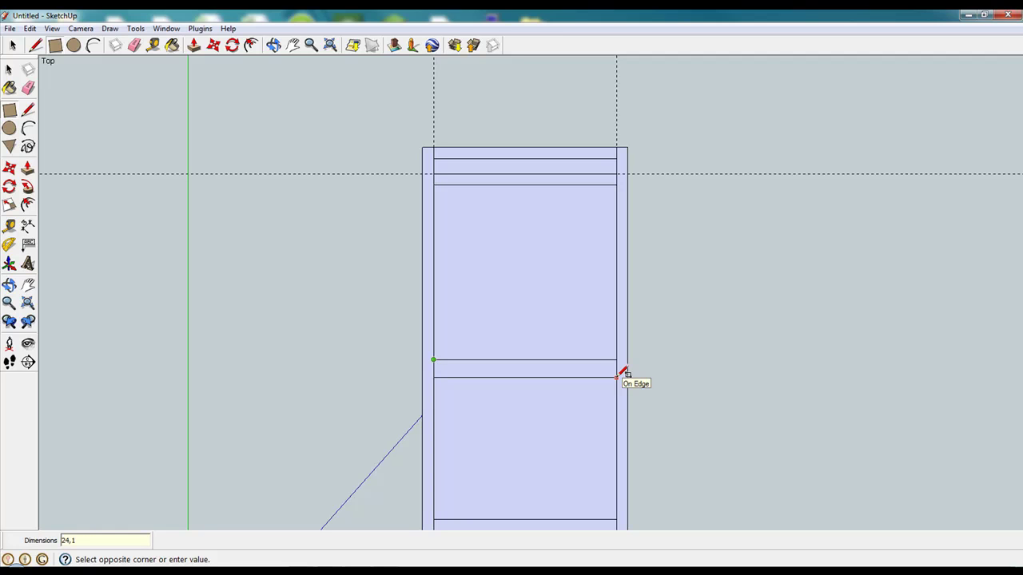
pyautogui.press('Return')
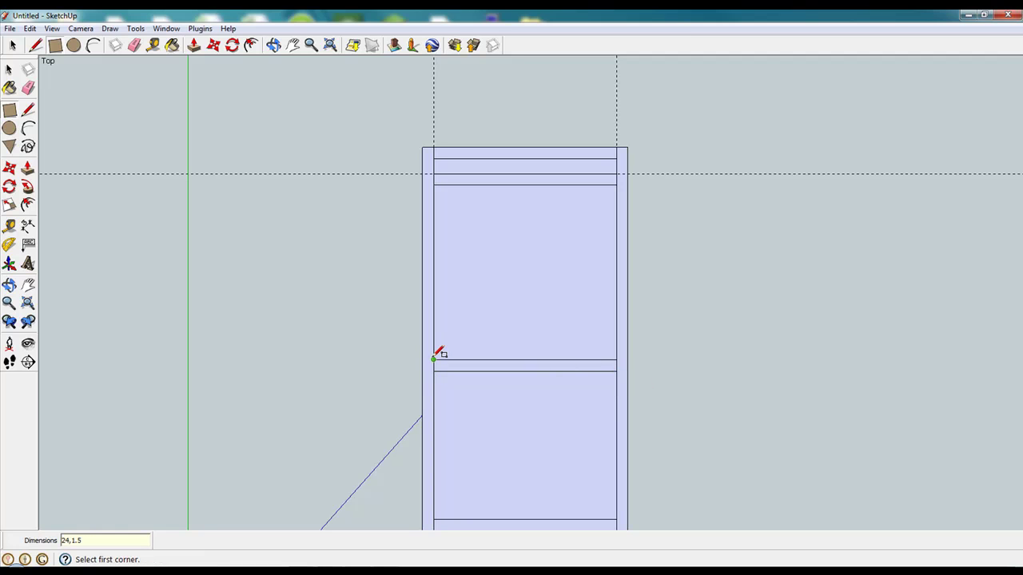
# Create a guide 2 inches above the middle crossboard and draw a 1.5 by 24 inch rectangle on its upper side.
pyautogui.click(152, 45)
pyautogui.click(578, 352)
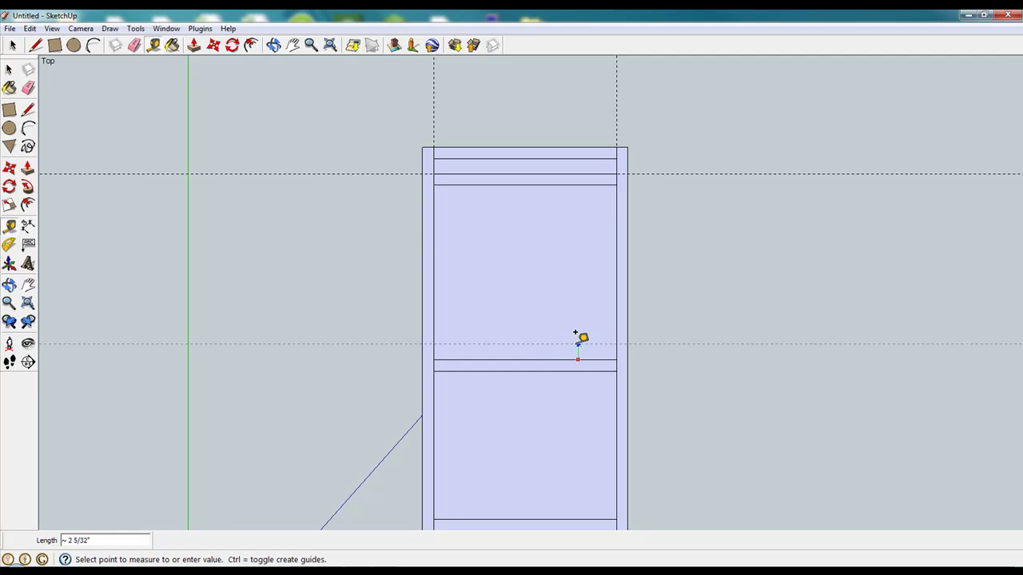
pyautogui.write('2')
pyautogui.press('Return')
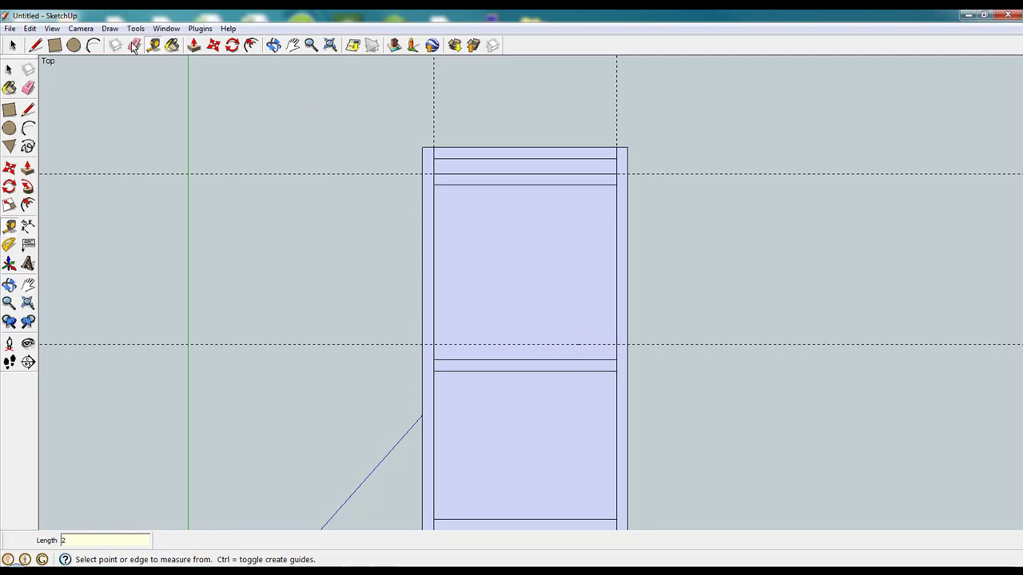
pyautogui.click(54, 45)
pyautogui.click(432, 344)
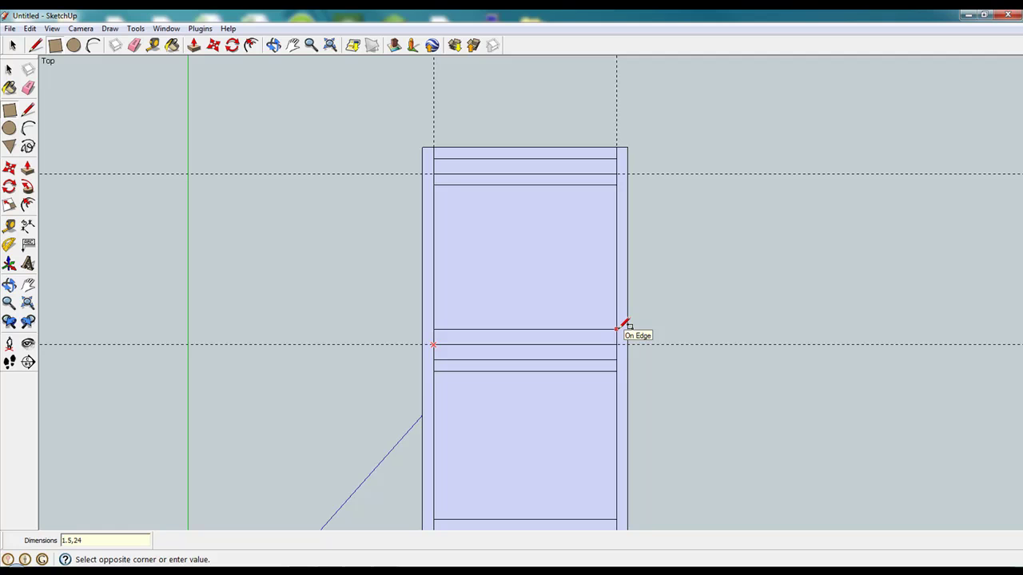
pyautogui.click(617, 327)
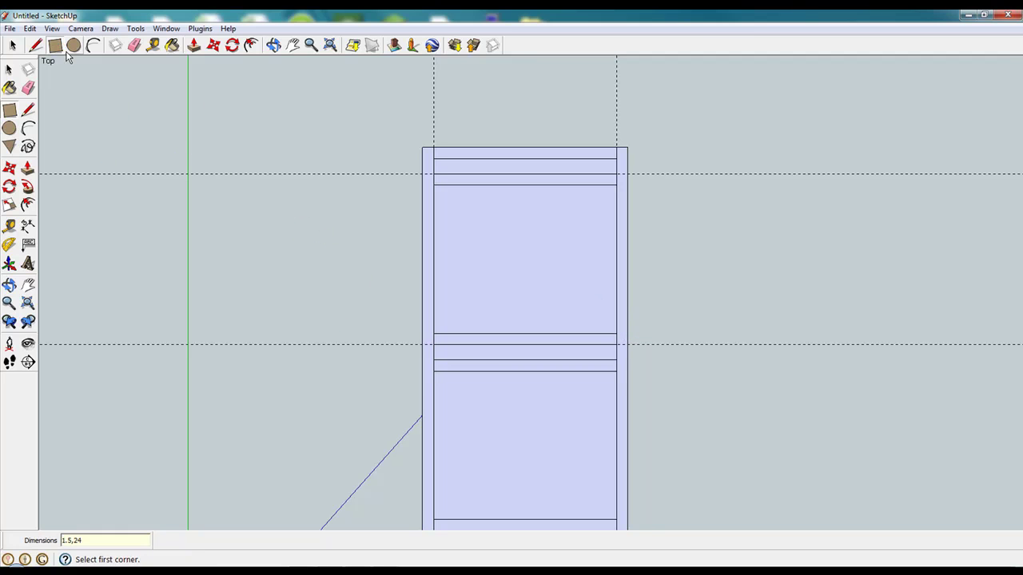
# Compare the drawn board layout with the bike rack in the reference photo.
pyautogui.scroll(-8, 366, 319)
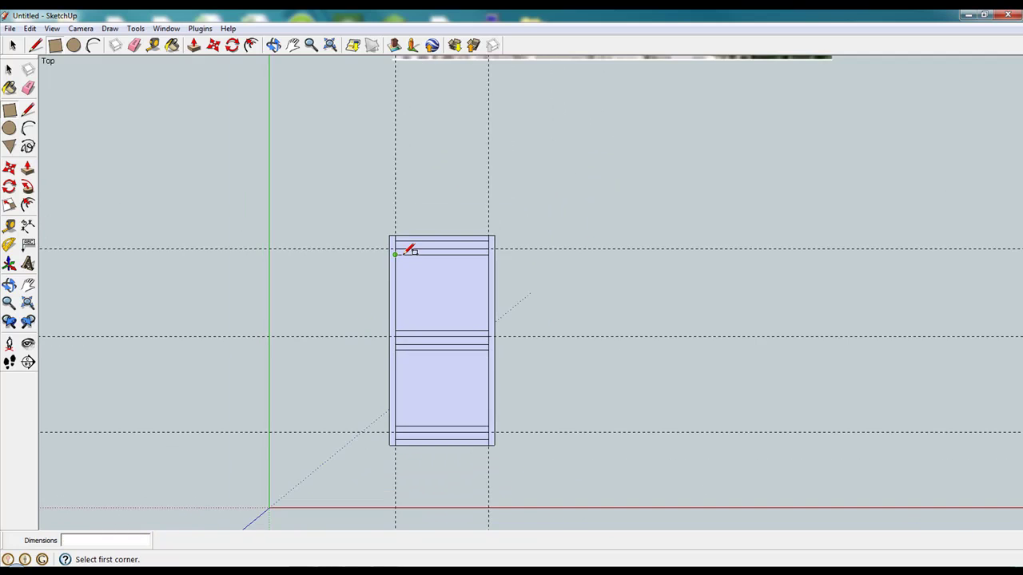
pyautogui.scroll(-4, 482, 265)
pyautogui.scroll(5, 556, 130)
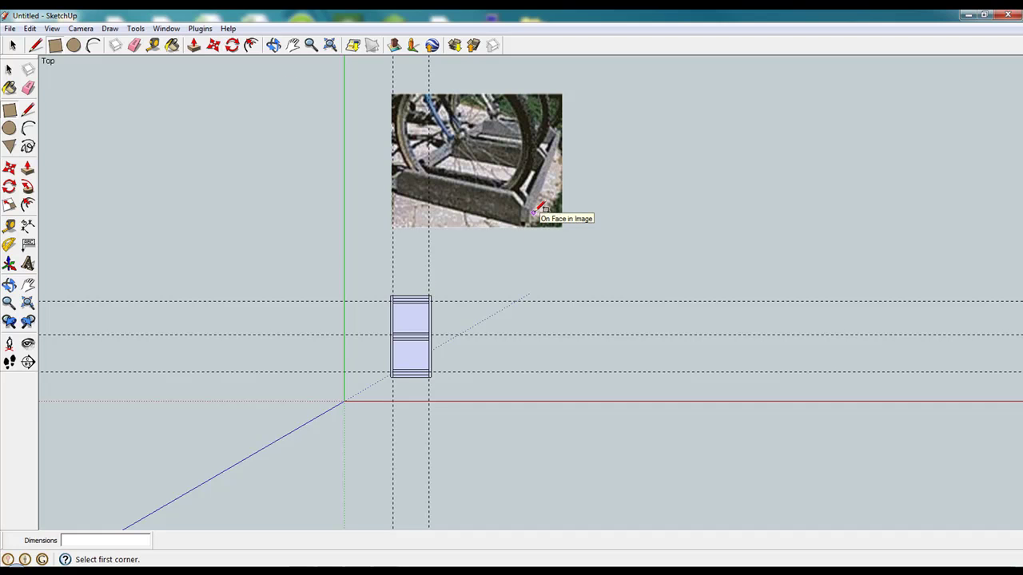
pyautogui.scroll(2, 344, 361)
pyautogui.scroll(3, 364, 352)
pyautogui.scroll(2, 515, 316)
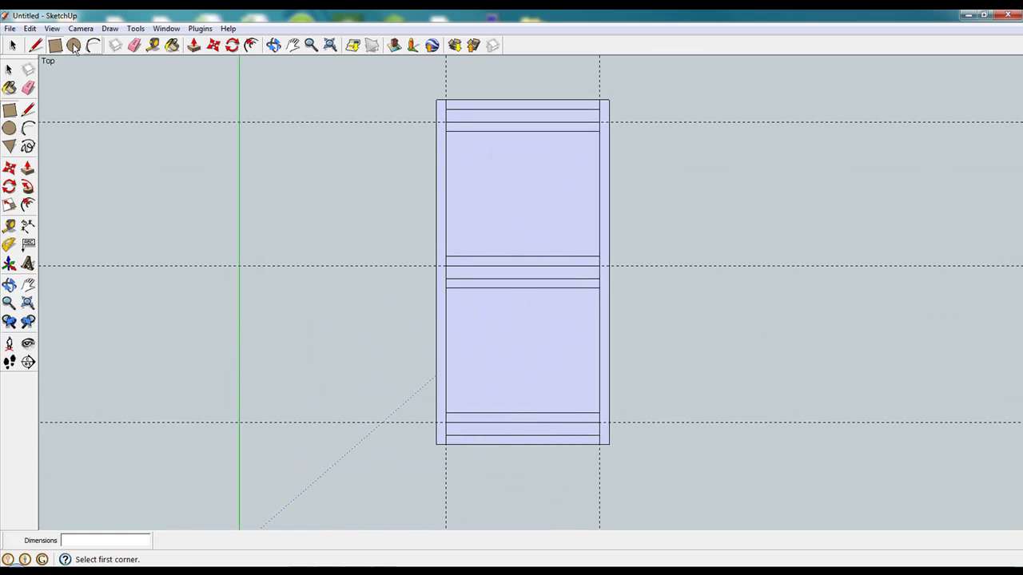
# Delete the faces filling the two large openings and the three narrow gaps between the crossboards.
pyautogui.click(12, 47)
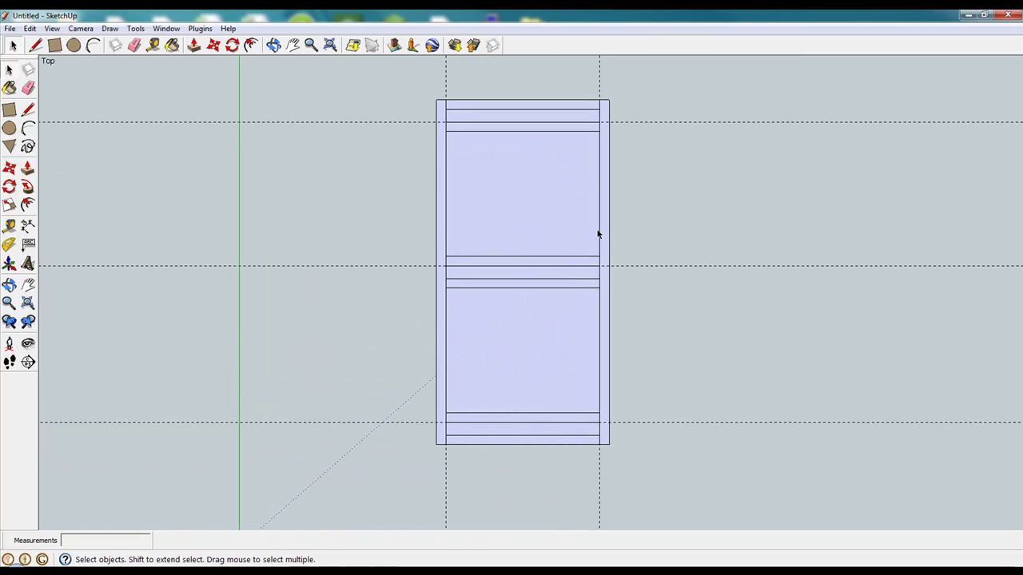
pyautogui.click(551, 221)
pyautogui.press('Delete')
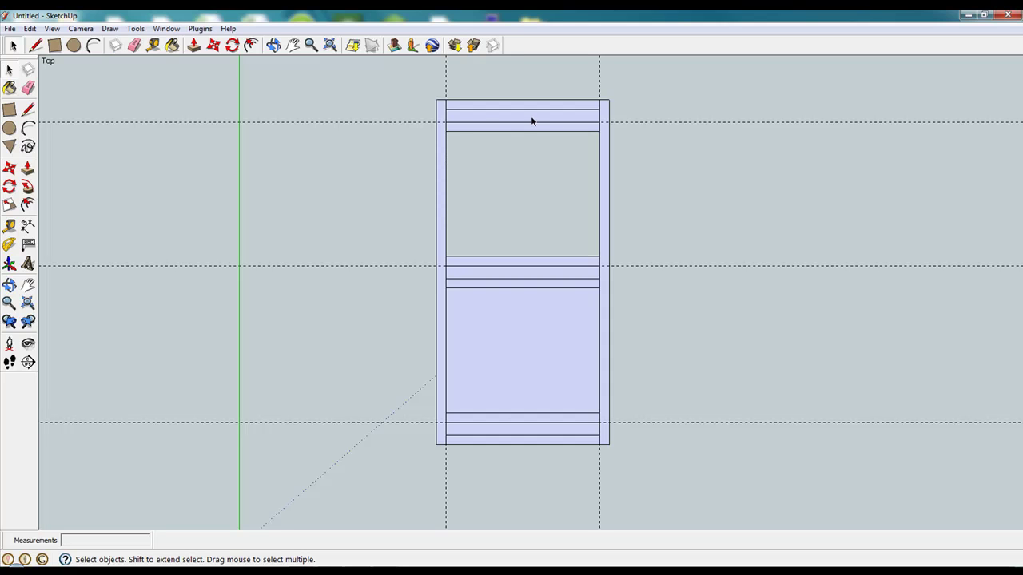
pyautogui.click(546, 339)
pyautogui.press('Delete')
pyautogui.click(556, 429)
pyautogui.press('Delete')
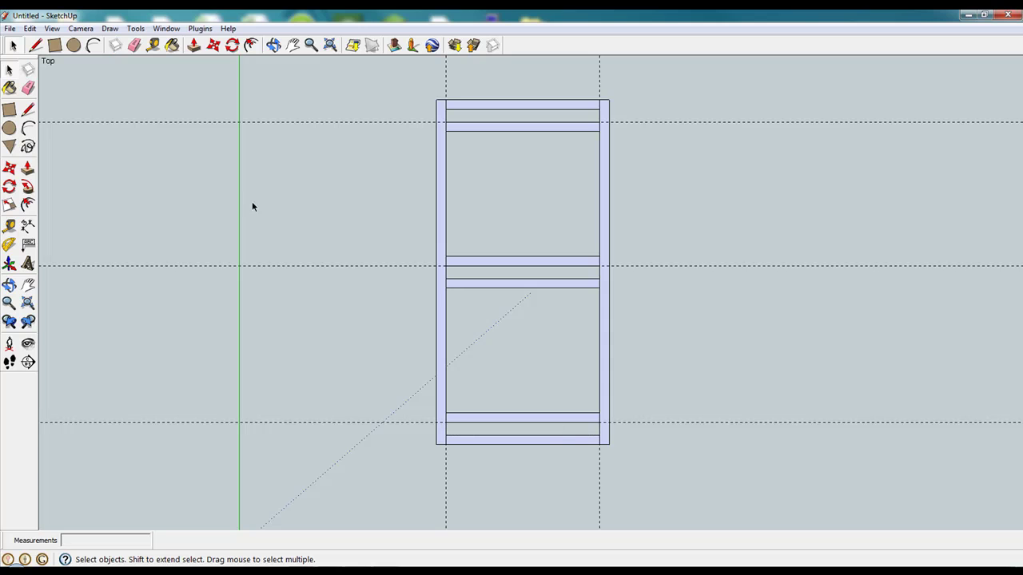
# Extrude both long side boards of the frame upward by 3.5 inches.
pyautogui.click(193, 44)
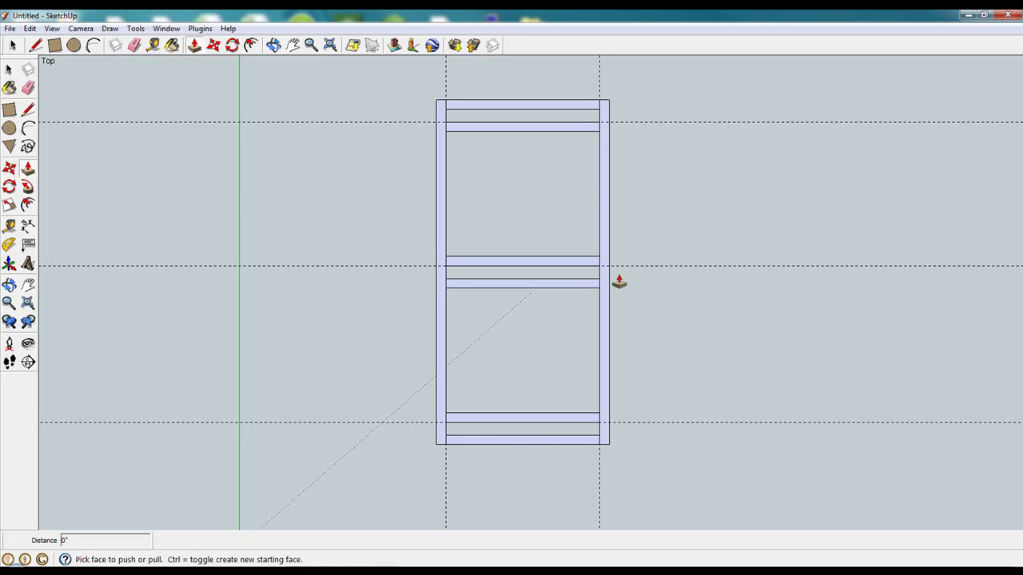
pyautogui.moveTo(603, 285); pyautogui.dragTo(605, 280)
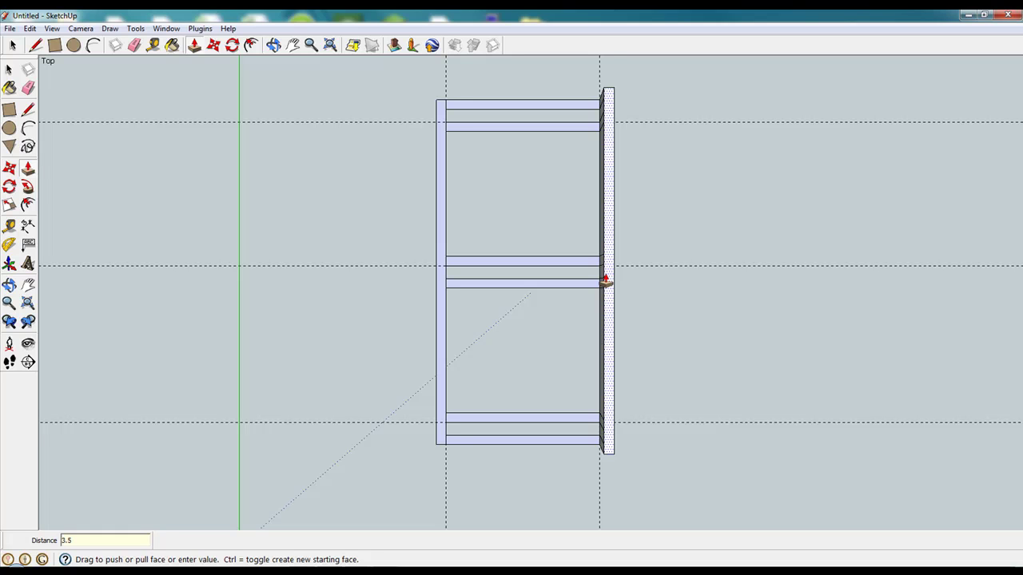
pyautogui.press('Return')
pyautogui.moveTo(442, 285); pyautogui.dragTo(418, 284)
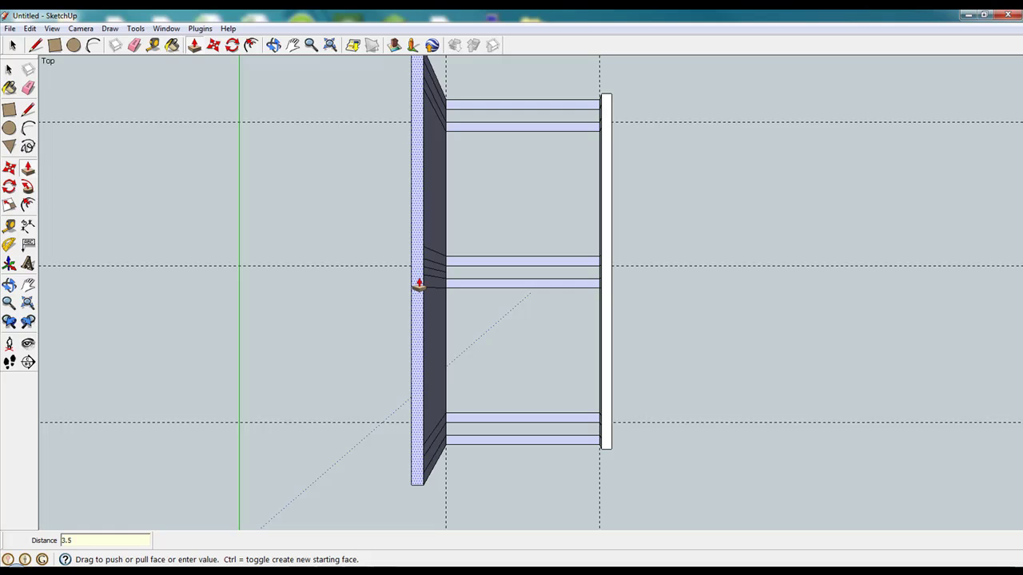
pyautogui.write('3.5')
pyautogui.press('Return')
# Extrude the six crossboards between the side boards upward by 3 1/2 inches, flush with the side boards.
pyautogui.moveTo(528, 112); pyautogui.dragTo(508, 100)
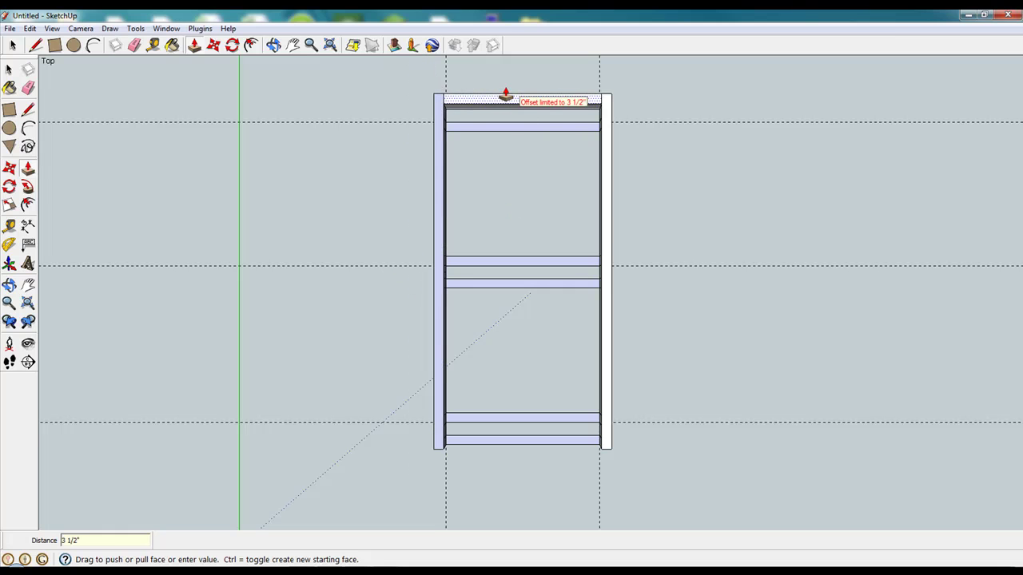
pyautogui.moveTo(505, 96); pyautogui.dragTo(434, 137)
pyautogui.moveTo(488, 261); pyautogui.dragTo(440, 315)
pyautogui.moveTo(475, 409); pyautogui.dragTo(429, 448)
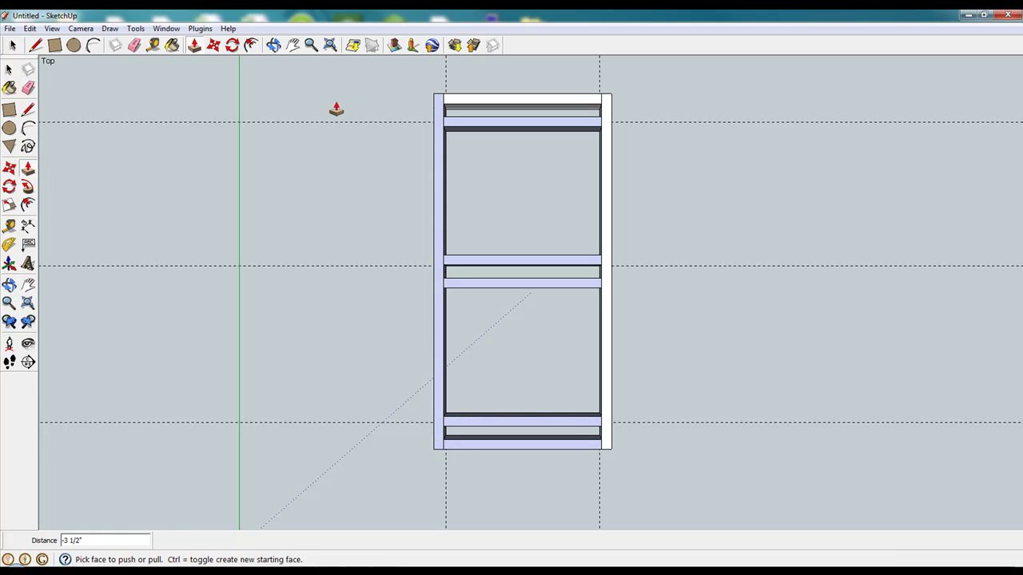
# View the frame from its underside and delete all the guide lines.
pyautogui.click(273, 45)
pyautogui.moveTo(447, 200); pyautogui.dragTo(440, 142)
pyautogui.moveTo(469, 349); pyautogui.dragTo(227, 353)
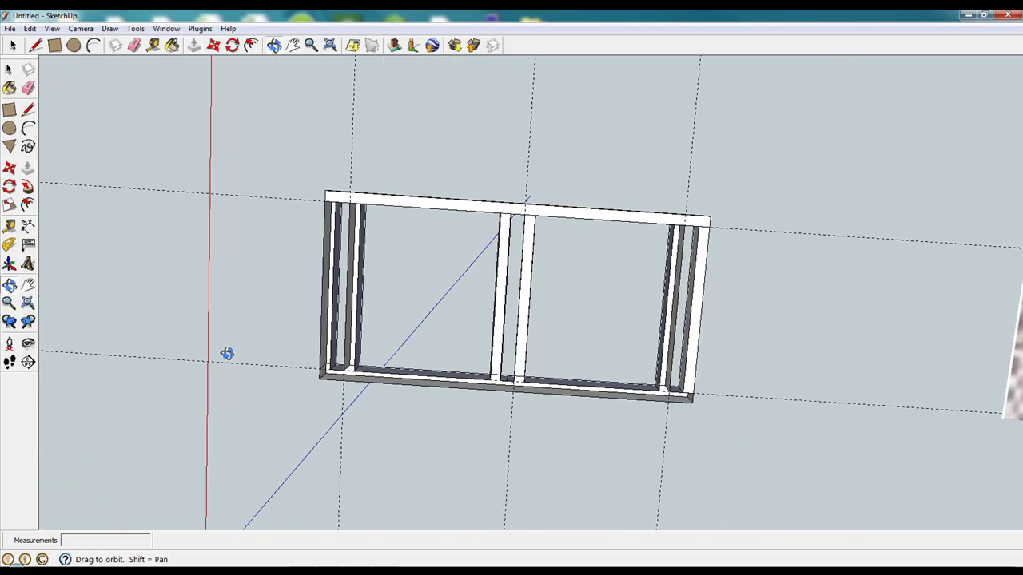
pyautogui.scroll(2, 159, 431)
pyautogui.scroll(2, 427, 319)
pyautogui.scroll(3, 404, 235)
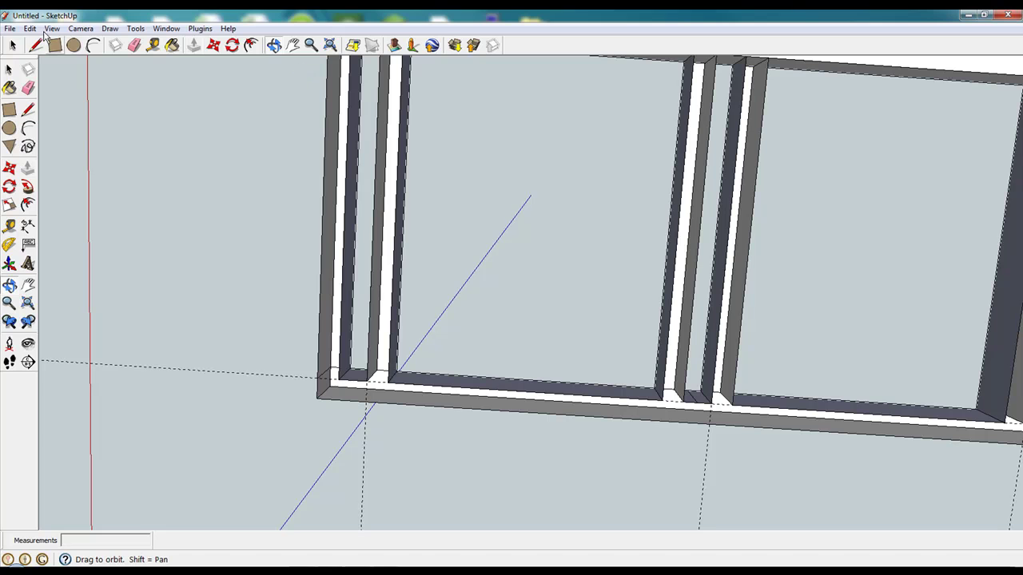
pyautogui.click(30, 29)
pyautogui.click(68, 142)
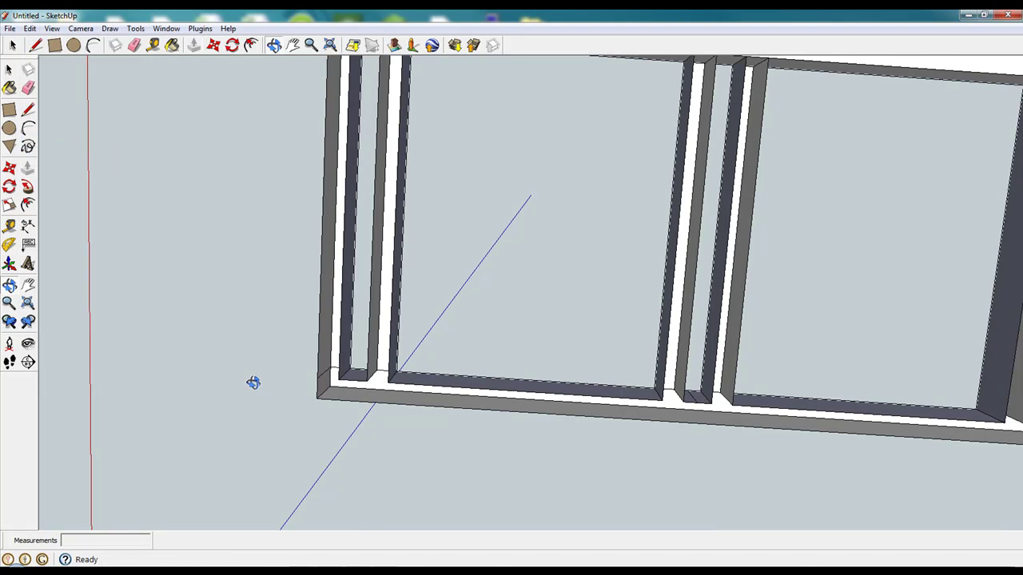
# Draw lines on the underside closing the bottom faces of one end pair of crossboards, undoing any face that fills the large opening.
pyautogui.moveTo(489, 270)
pyautogui.mouseDown()
pyautogui.moveTo(527, 283)
pyautogui.moveTo(522, 395)
pyautogui.moveTo(453, 368)
pyautogui.mouseUp()
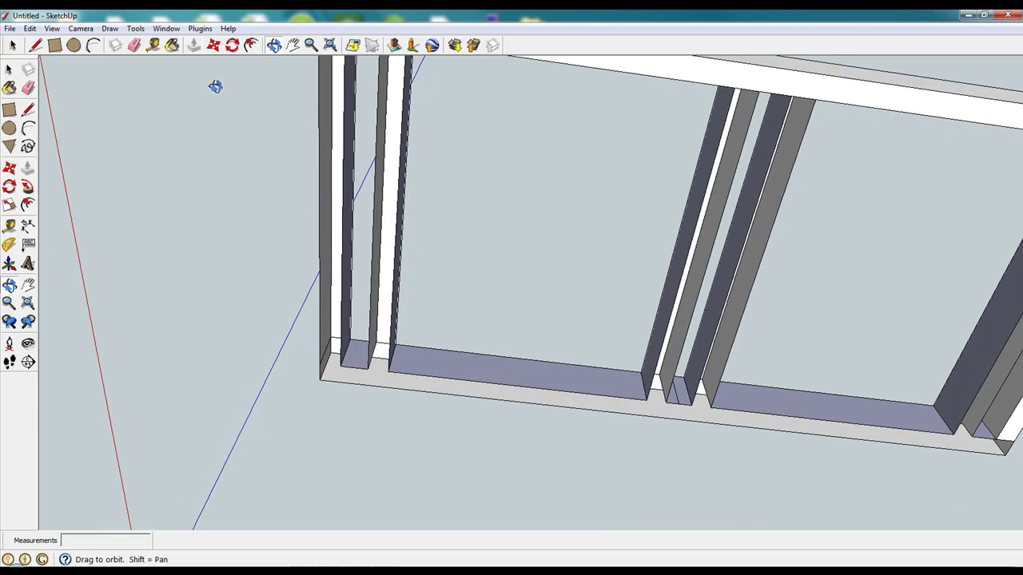
pyautogui.click(37, 45)
pyautogui.click(341, 365)
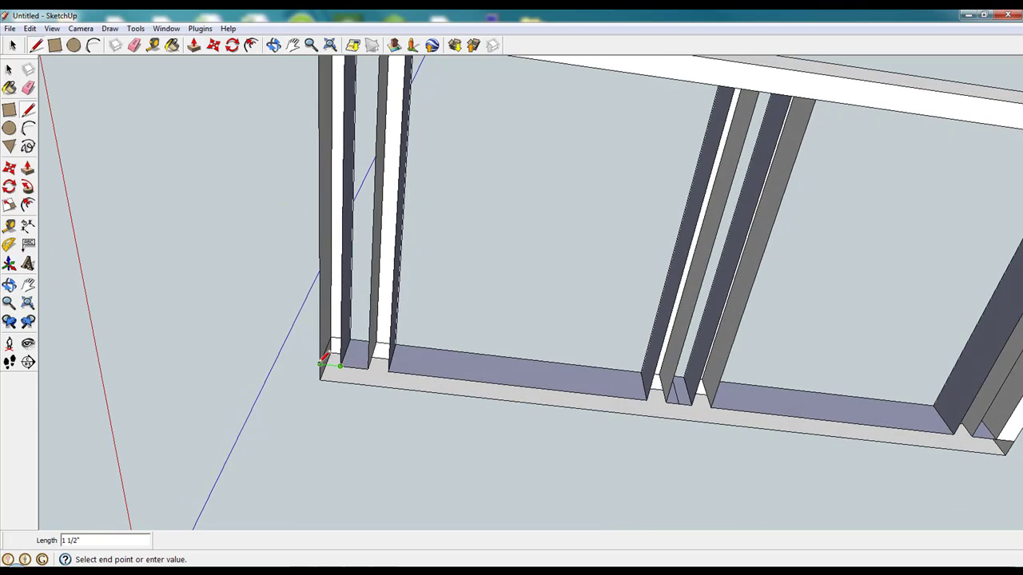
pyautogui.click(321, 362)
pyautogui.click(367, 369)
pyautogui.click(391, 368)
pyautogui.click(645, 401)
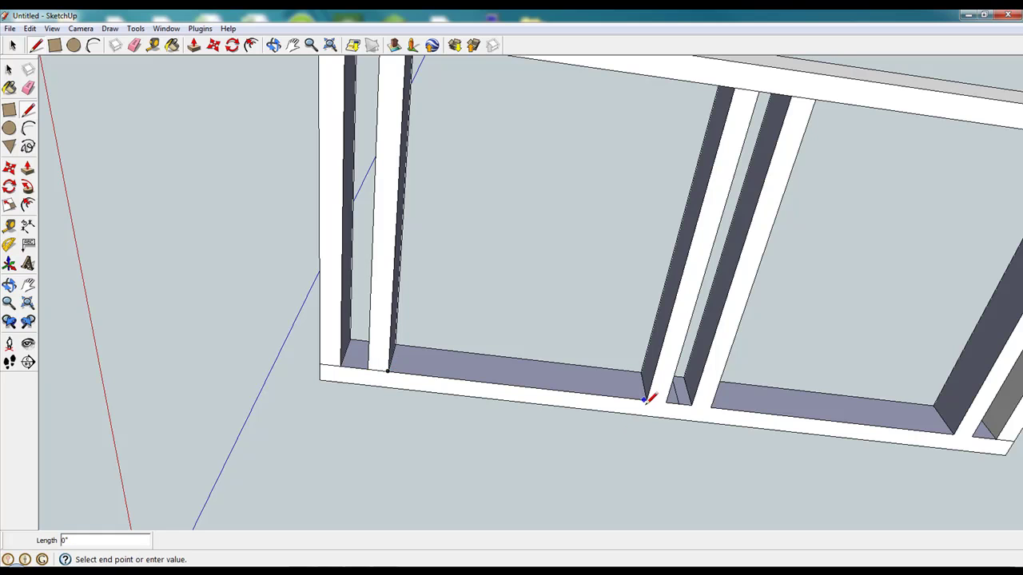
pyautogui.click(666, 402)
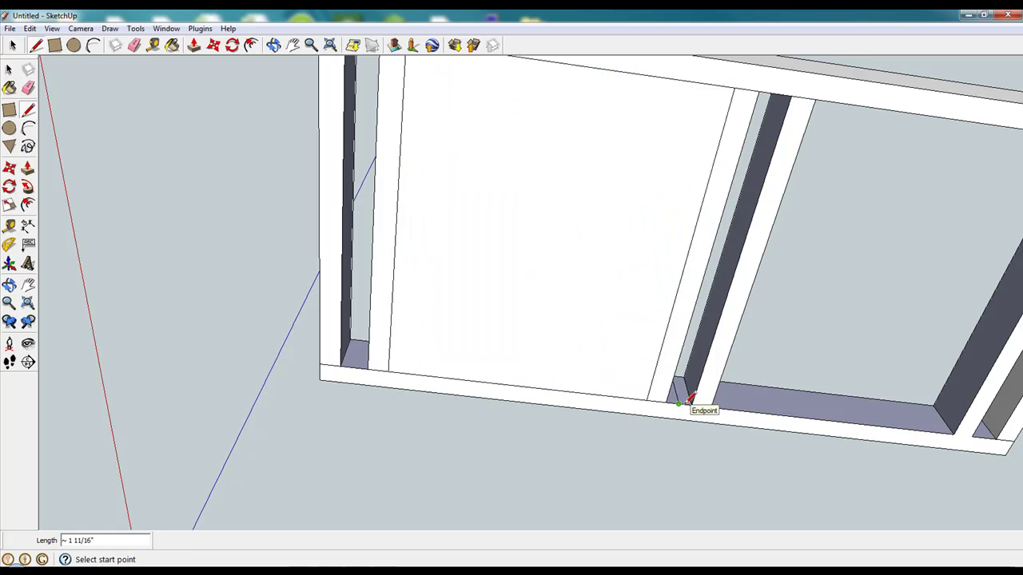
pyautogui.hotkey('ctrl', 'z')
# Draw lines across the ends of the middle pair and the inner crossboard of the other end pair to close their bottom faces.
pyautogui.click(665, 402)
pyautogui.click(645, 400)
pyautogui.click(692, 404)
pyautogui.click(710, 406)
pyautogui.scroll(-1, 371, 421)
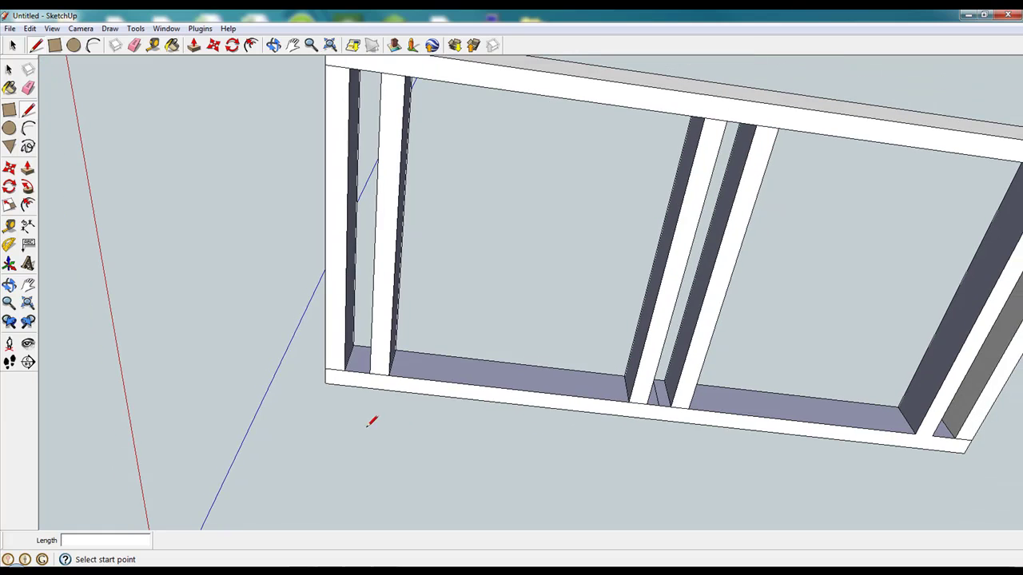
pyautogui.click(932, 434)
pyautogui.click(914, 434)
pyautogui.scroll(-1, 219, 265)
pyautogui.scroll(1, 285, 217)
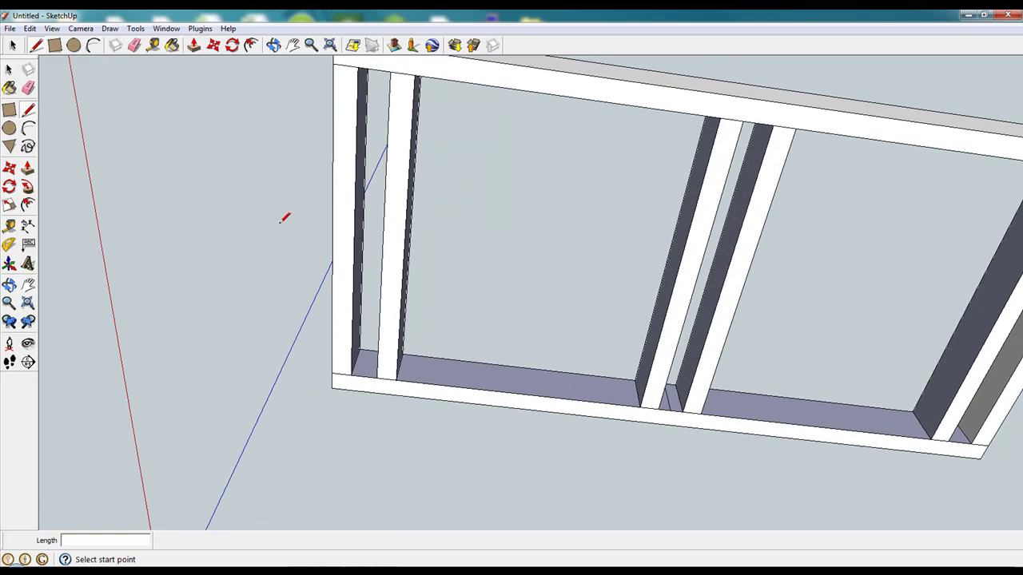
pyautogui.scroll(-1, 295, 211)
# Try to raise the top face of the white outer end crossboard by 1.5 inches.
pyautogui.click(273, 45)
pyautogui.moveTo(336, 280); pyautogui.dragTo(286, 462)
pyautogui.moveTo(627, 312); pyautogui.dragTo(335, 331)
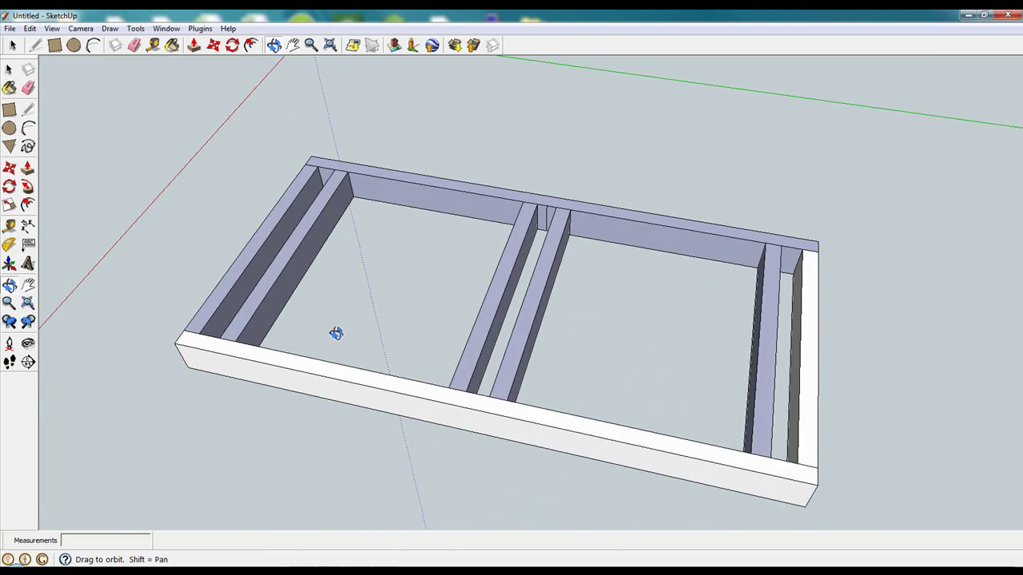
pyautogui.click(194, 45)
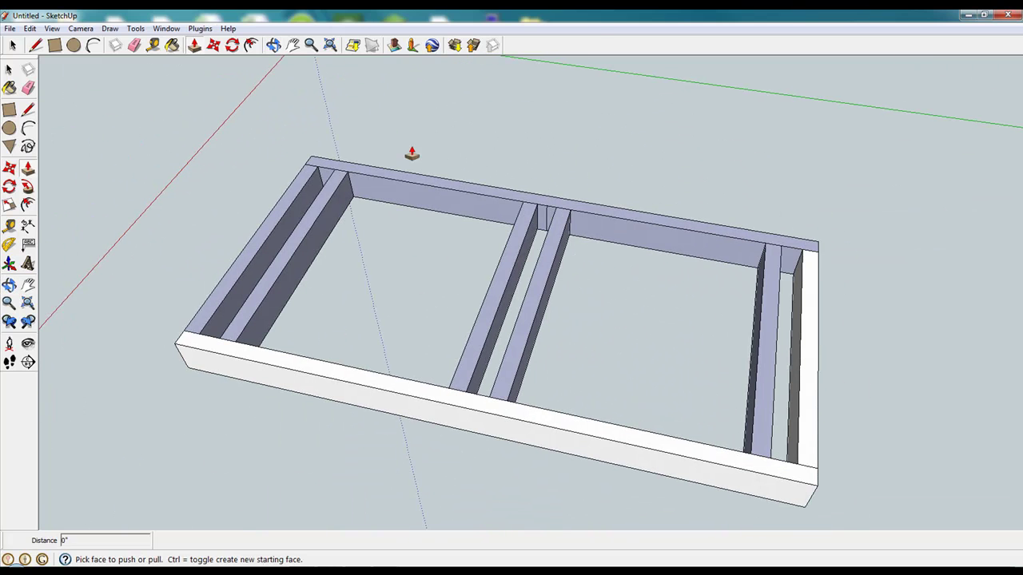
pyautogui.moveTo(816, 341); pyautogui.dragTo(815, 335)
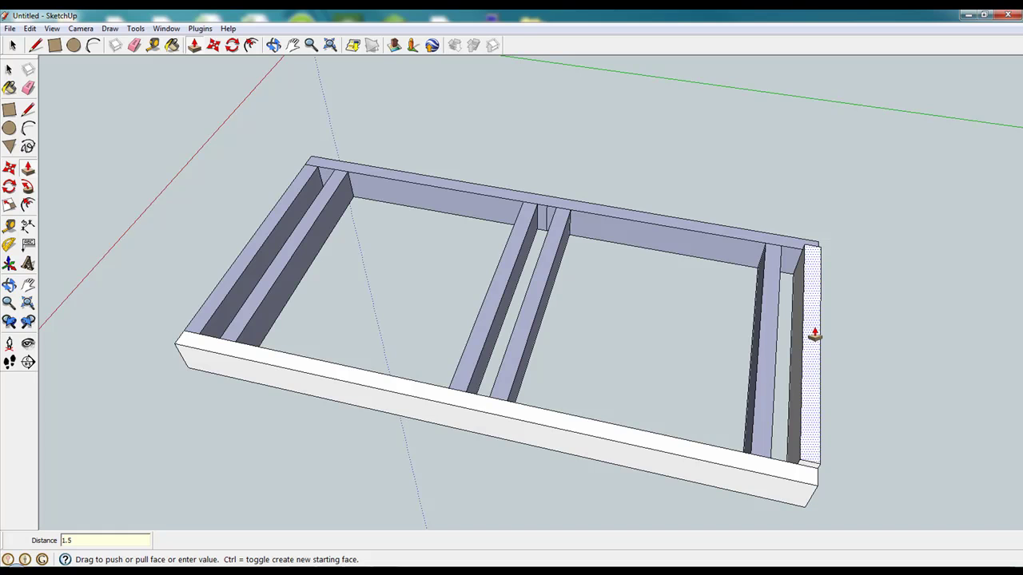
pyautogui.write('1.5')
pyautogui.press('Return')
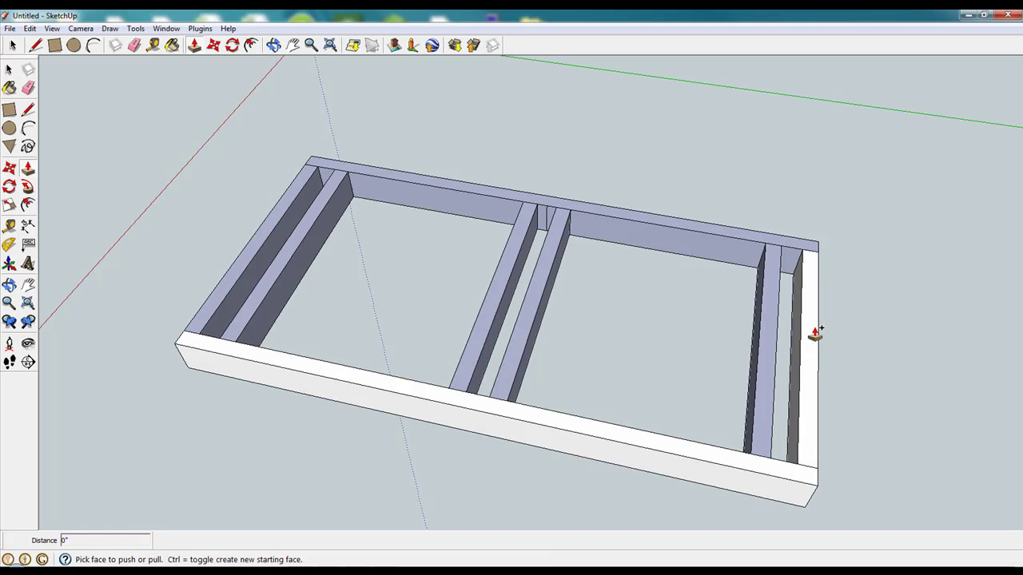
# Raise the top faces of the white outer end crossboard and its neighbouring crossboard by 1 inch.
pyautogui.click(813, 340)
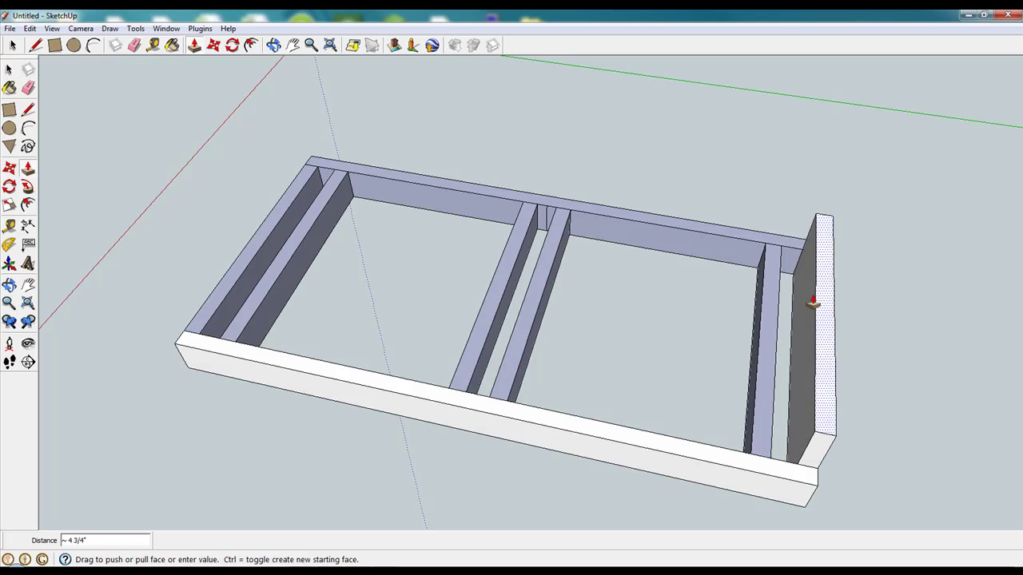
pyautogui.write('1')
pyautogui.press('Return')
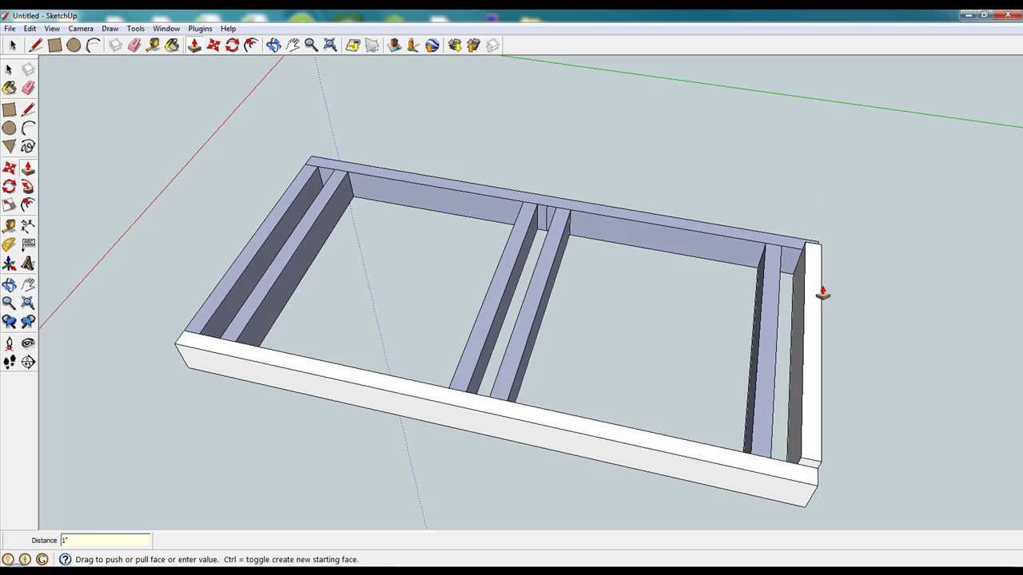
pyautogui.click(777, 295)
pyautogui.write('1')
pyautogui.press('Return')
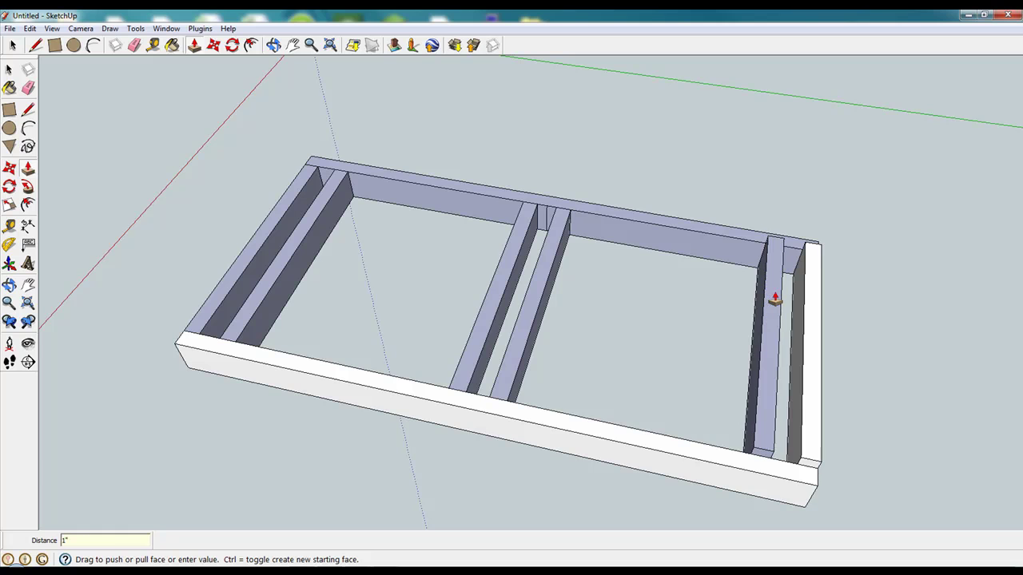
# Raise the top faces of the middle pair and the opposite end pair of crossboards by 1 inch, level with the raised ones.
pyautogui.doubleClick(546, 322)
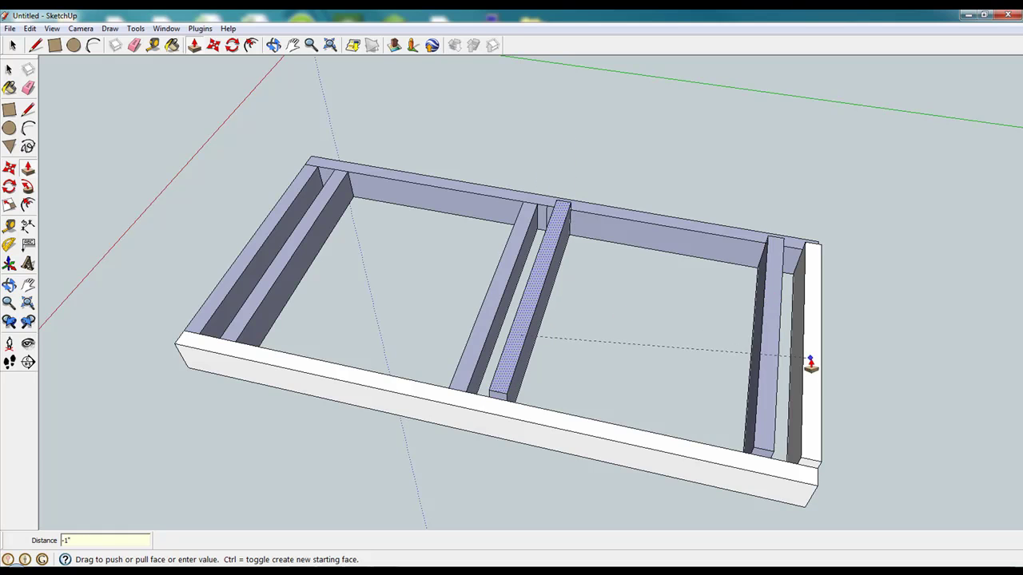
pyautogui.click(480, 338)
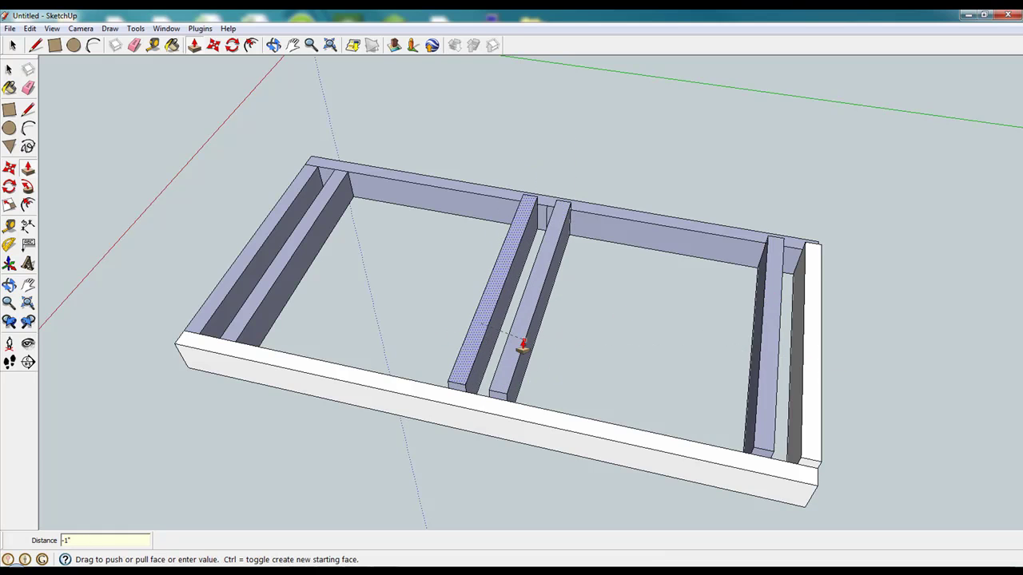
pyautogui.click(517, 343)
pyautogui.click(263, 285)
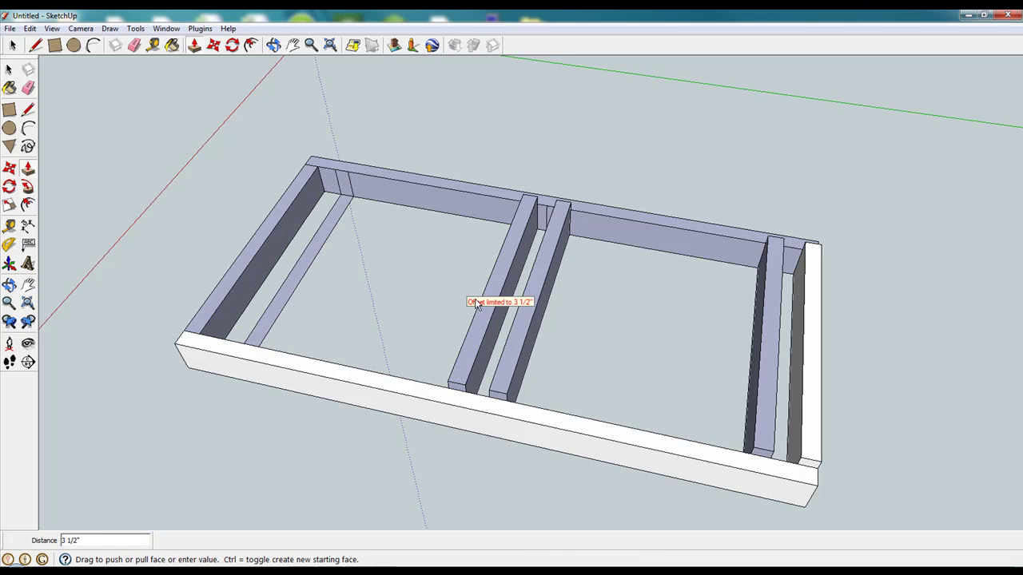
pyautogui.press('Escape')
pyautogui.click(238, 272)
pyautogui.click(275, 266)
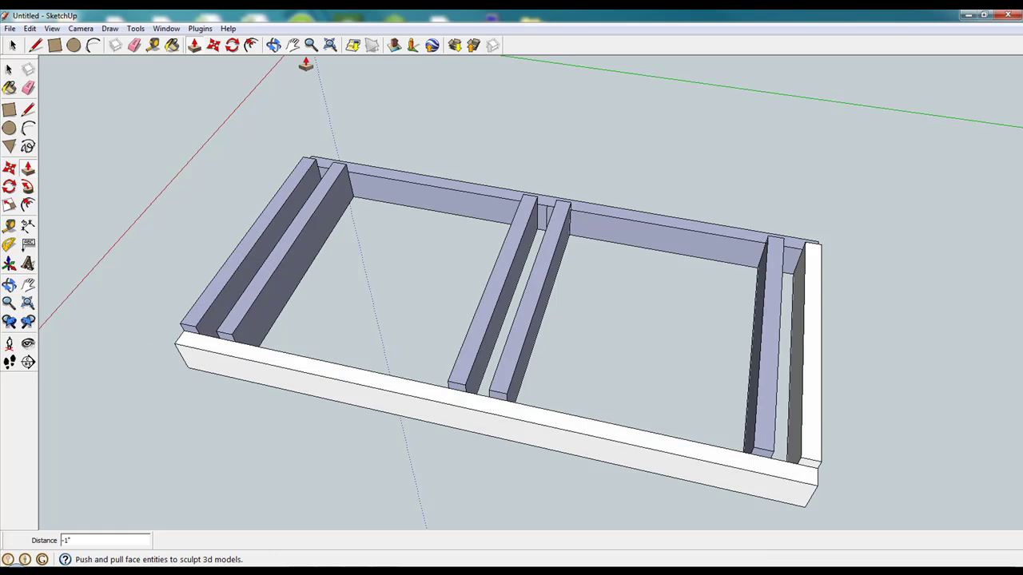
# Start dimensioning the frame along the lower edge of its end crossboard, viewed from that end.
pyautogui.click(275, 46)
pyautogui.moveTo(267, 297); pyautogui.dragTo(385, 122)
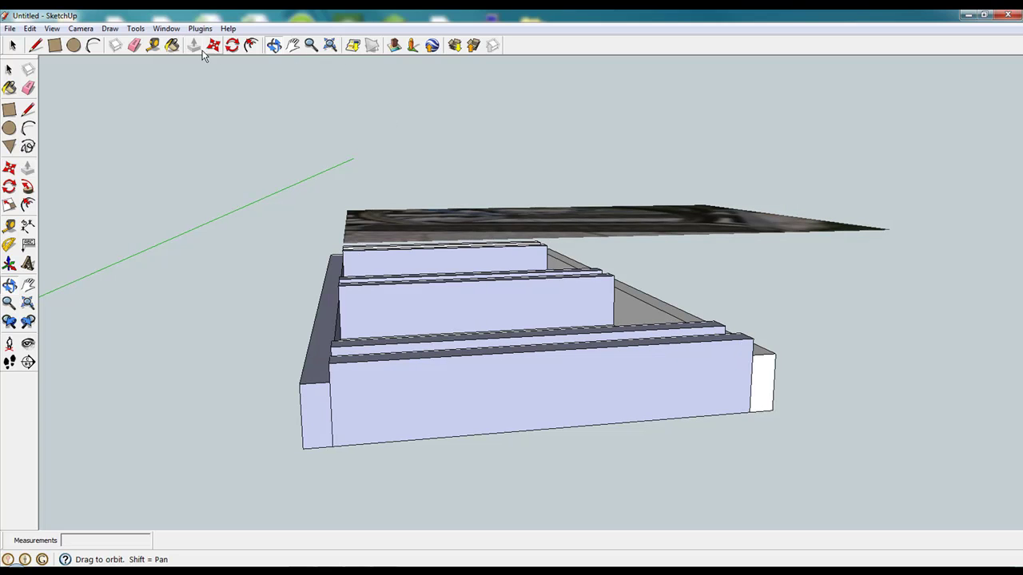
pyautogui.click(27, 226)
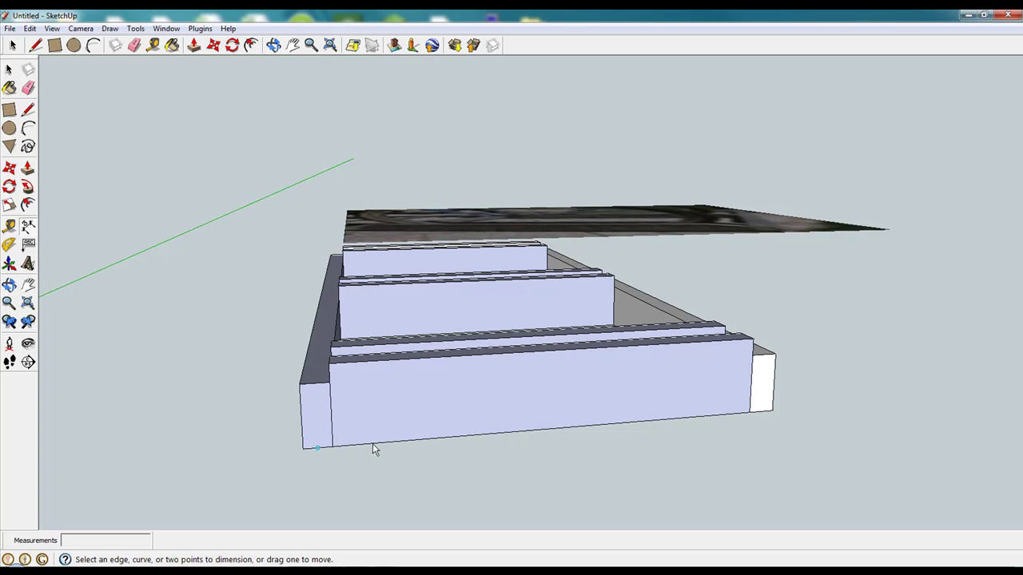